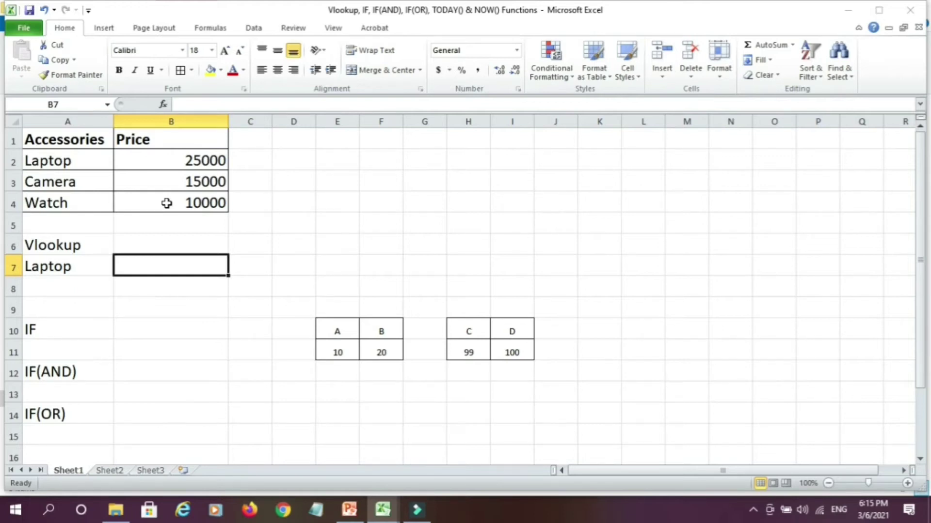
Enter =VLOOKUP(A7,A1:B4,2,0) in cell B7 to look up the price of the item in A7
click(129, 265)
text(=)
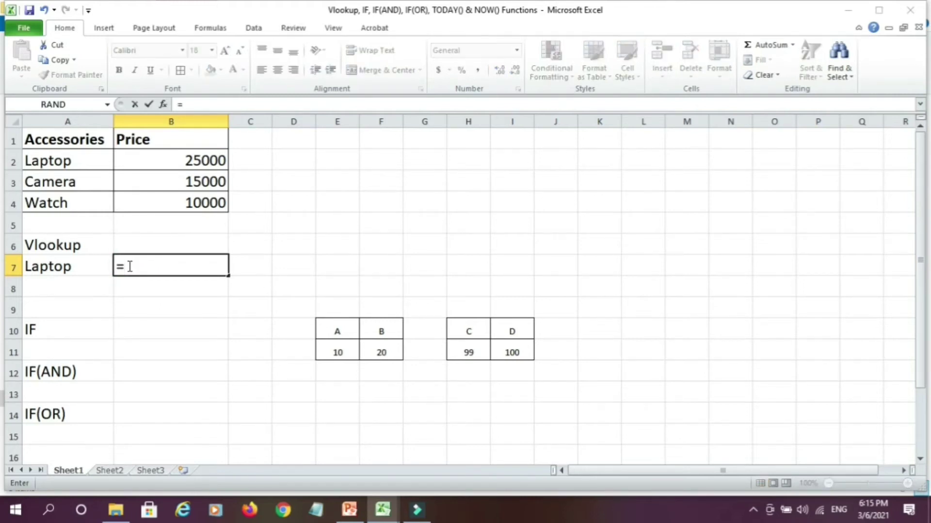
text(v)
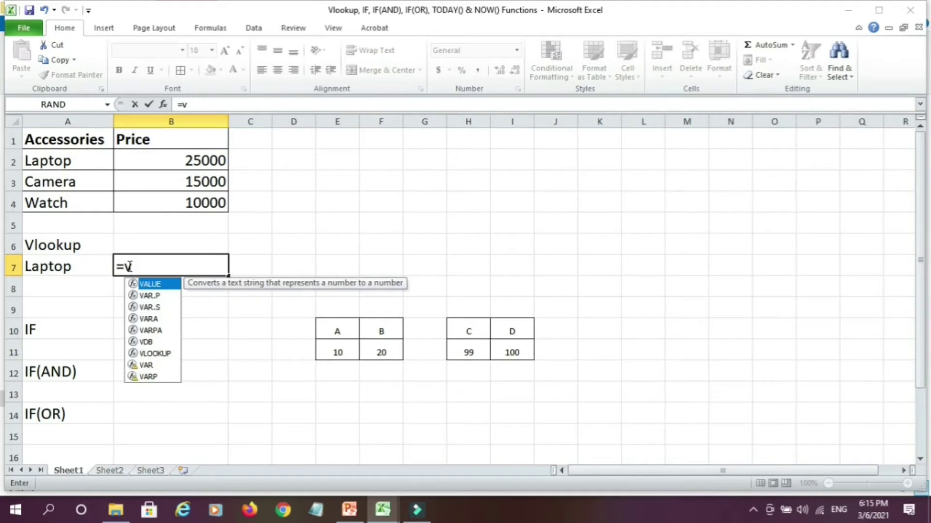
text(loo)
key(Tab)
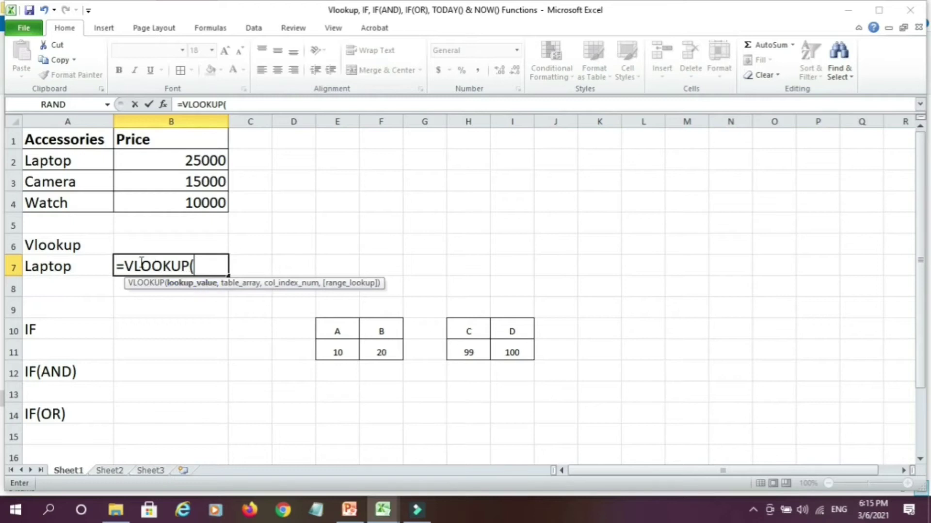
click(57, 269)
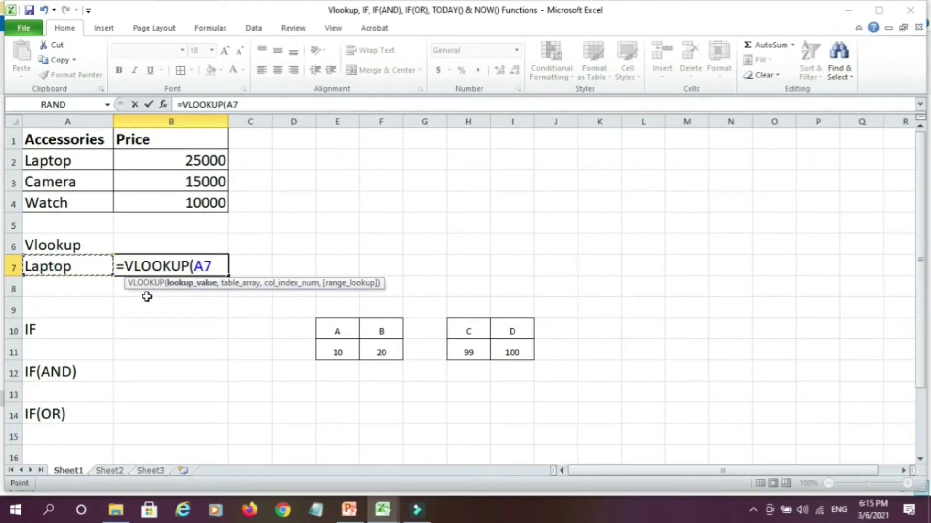
text(,)
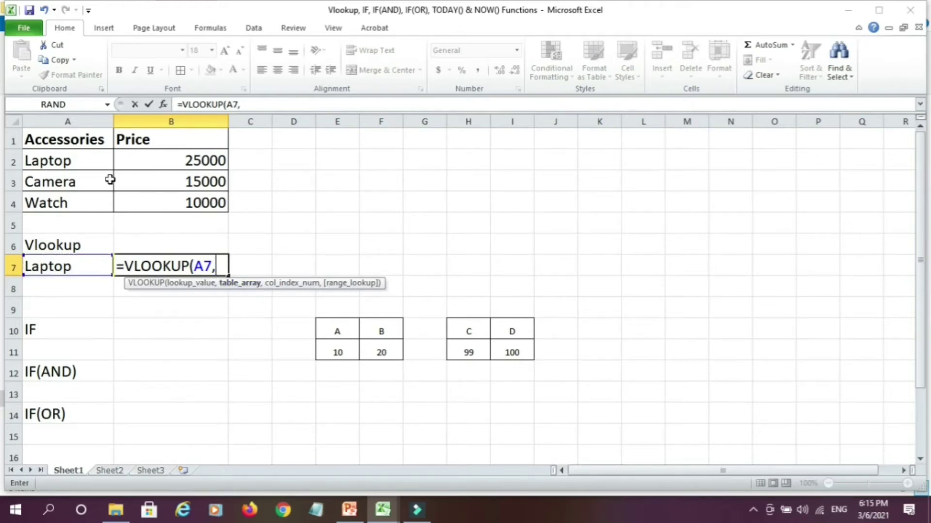
drag(39, 140, 152, 202)
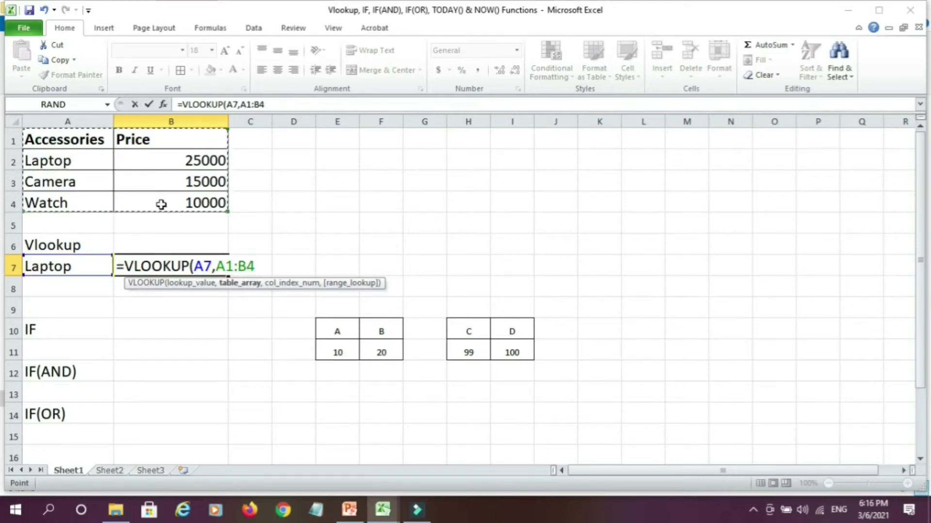
text(,)
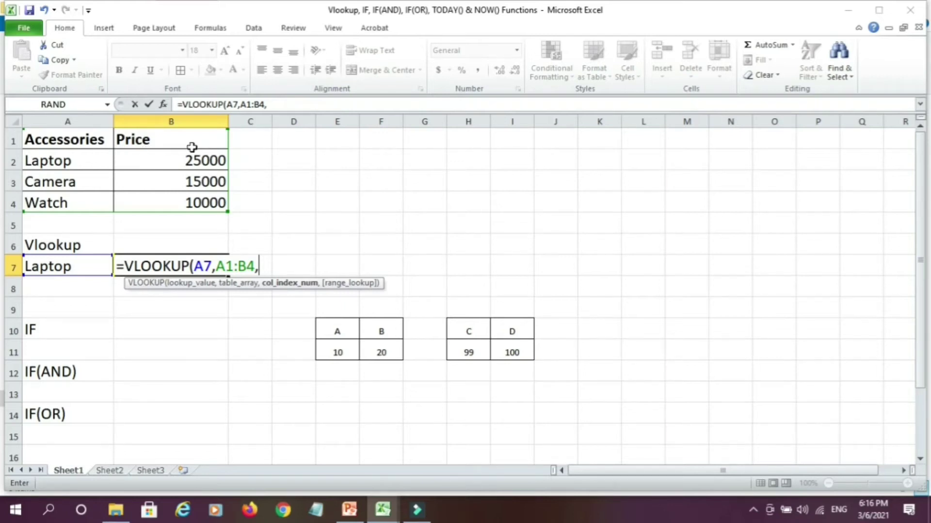
text(2,)
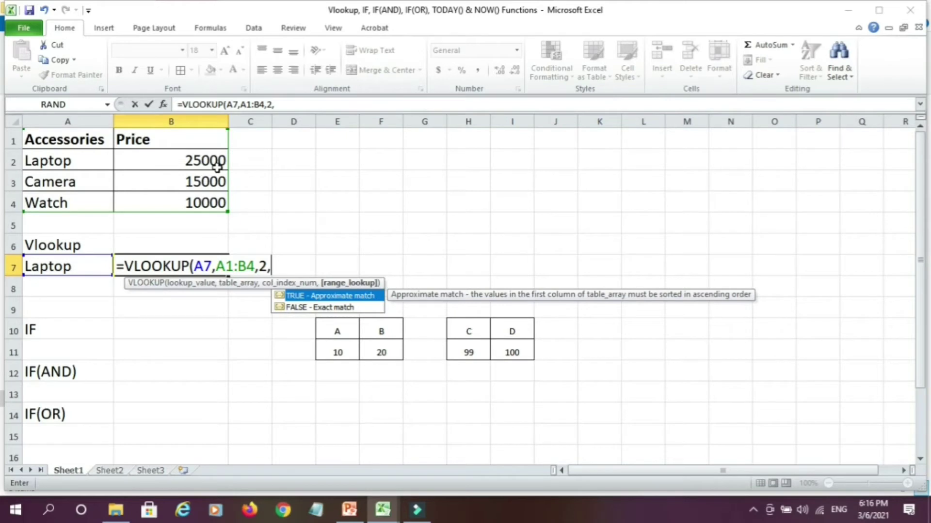
text(0))
key(Return)
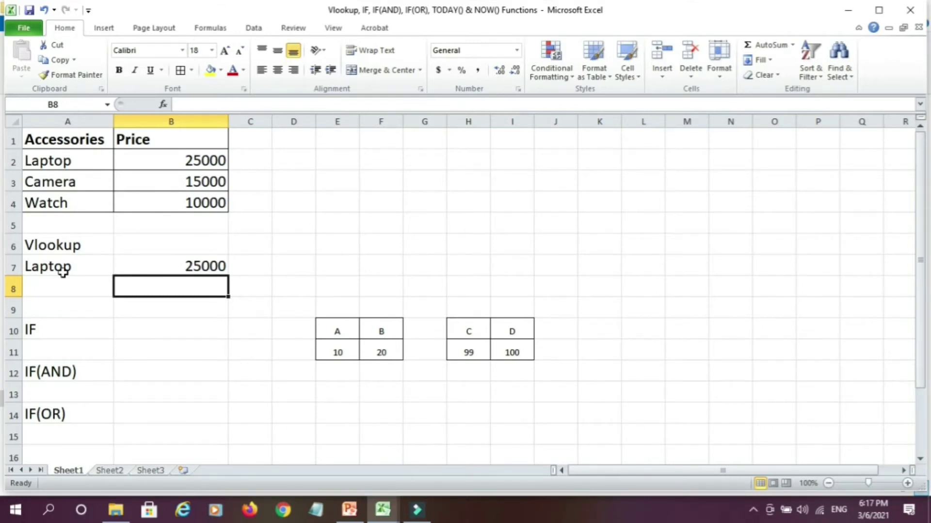
Replace the lookup item in cell A7 with Camera
click(63, 271)
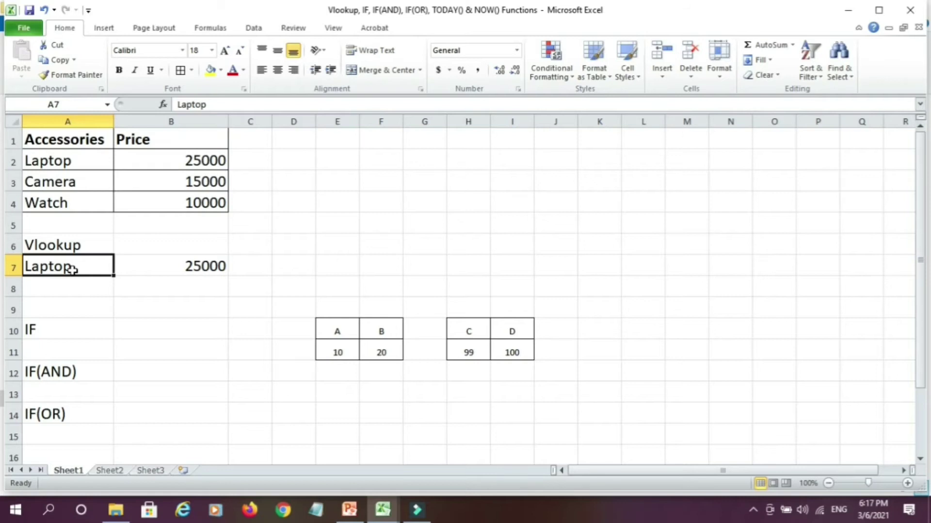
text(Ca)
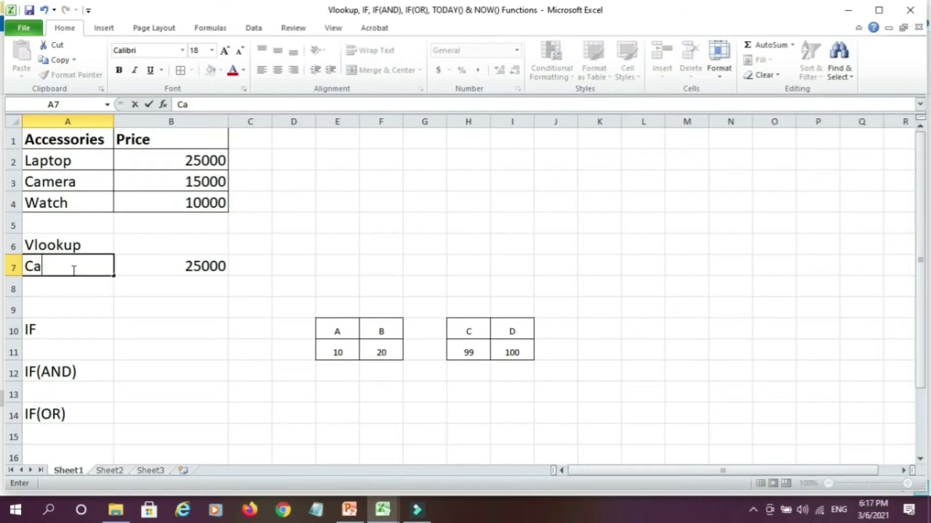
text(mera)
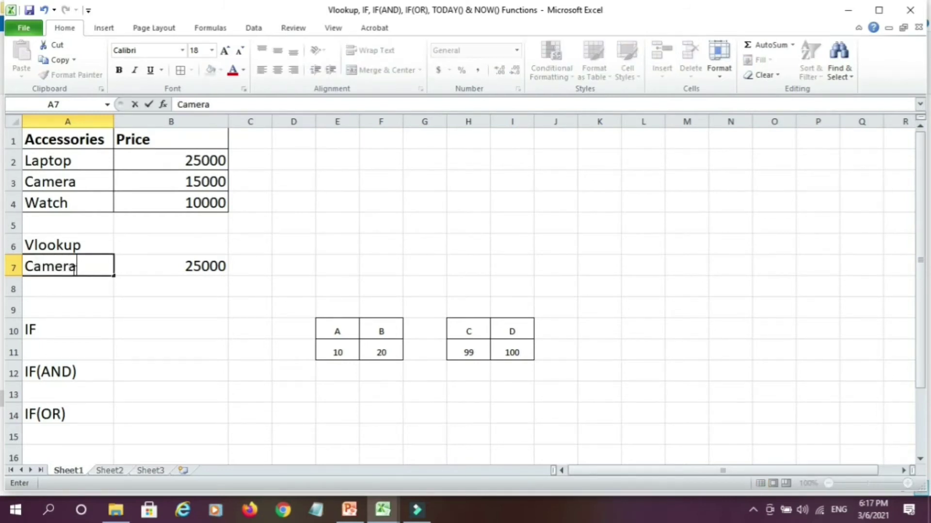
key(Return)
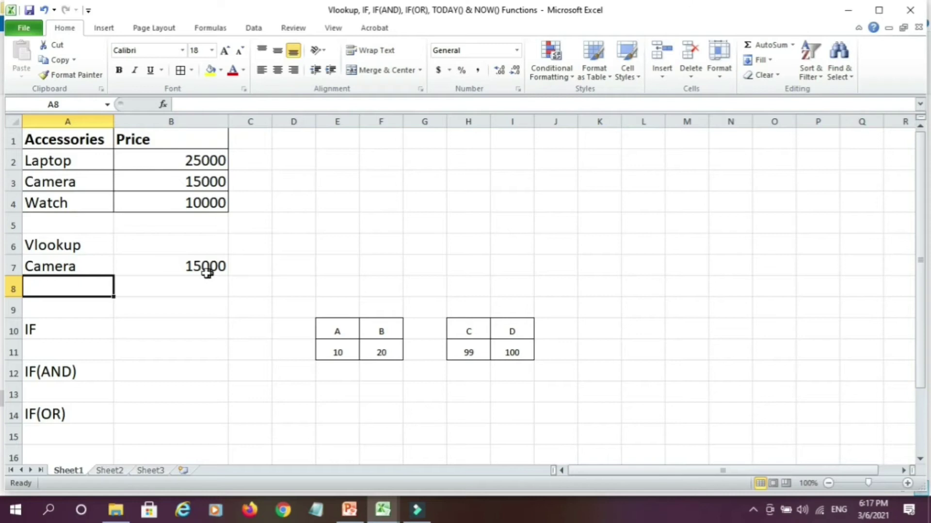
Set the lookup item in cell A7 to Watch
click(78, 269)
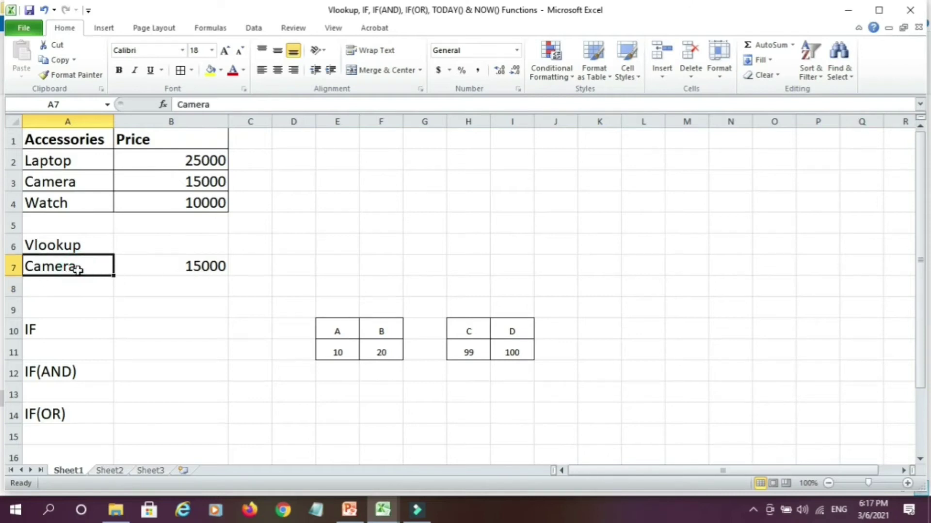
text(Watch)
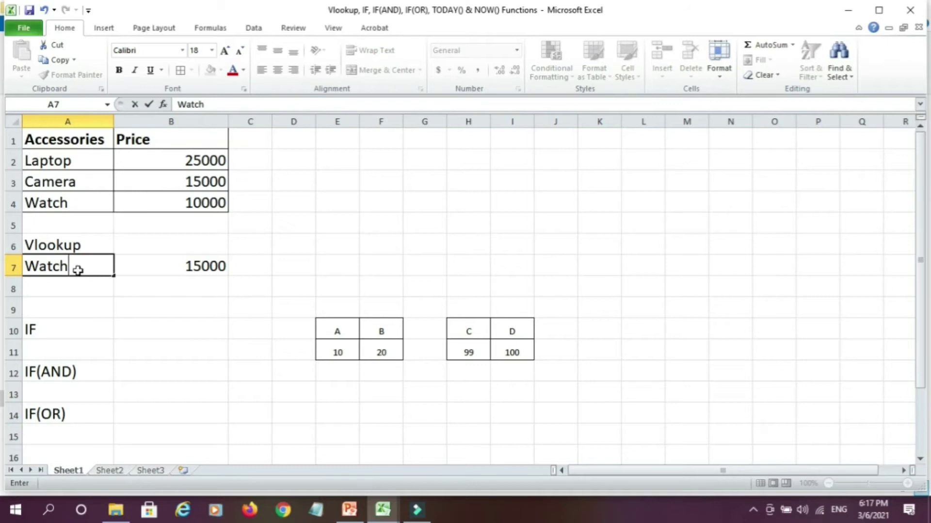
key(Return)
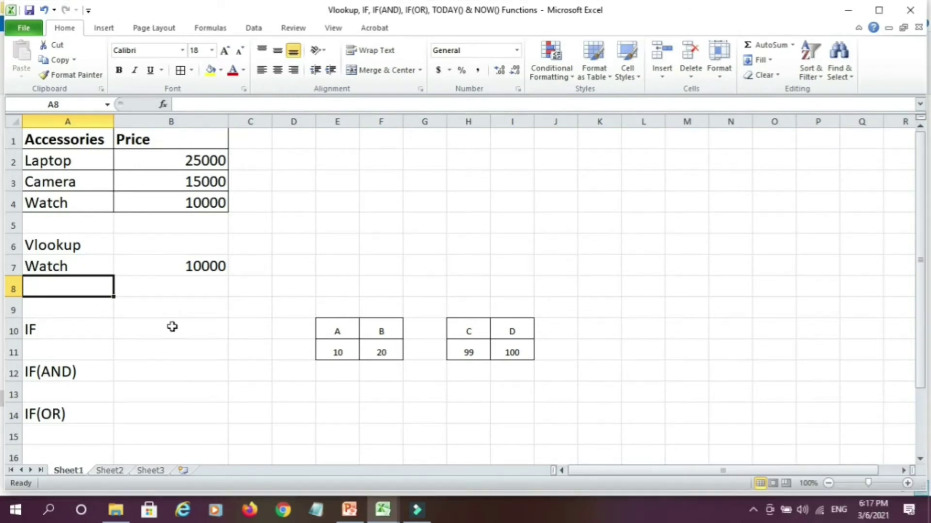
Enter =IF(F11>E11,"True","False") in cell B10, beside the IF label, to compare values B and A
click(137, 328)
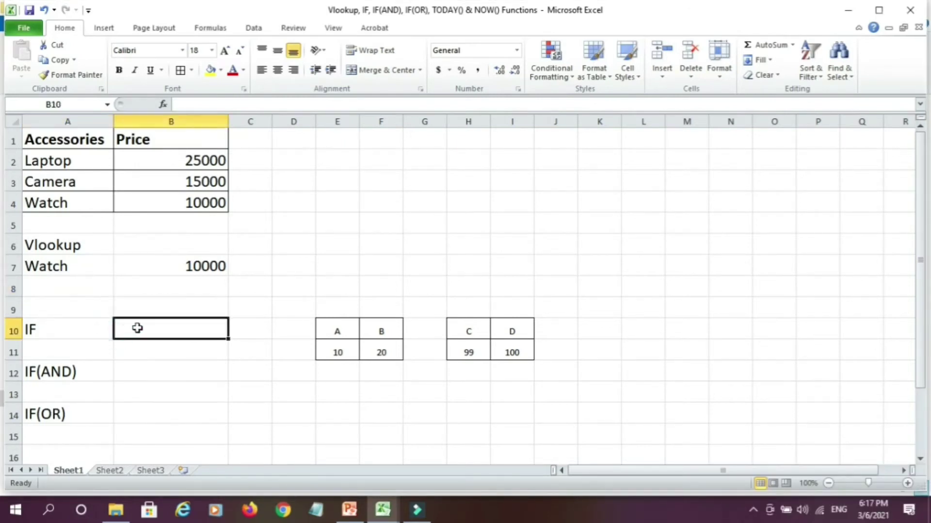
text(=)
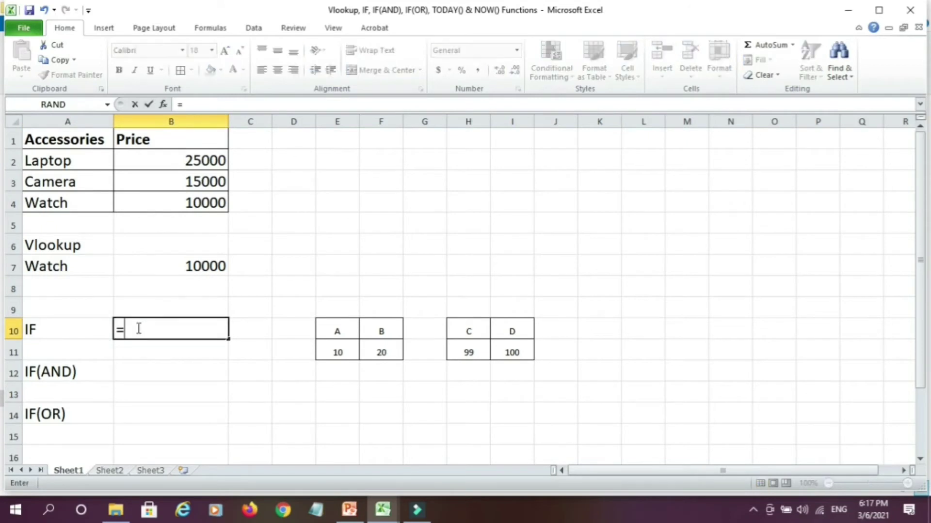
text(i)
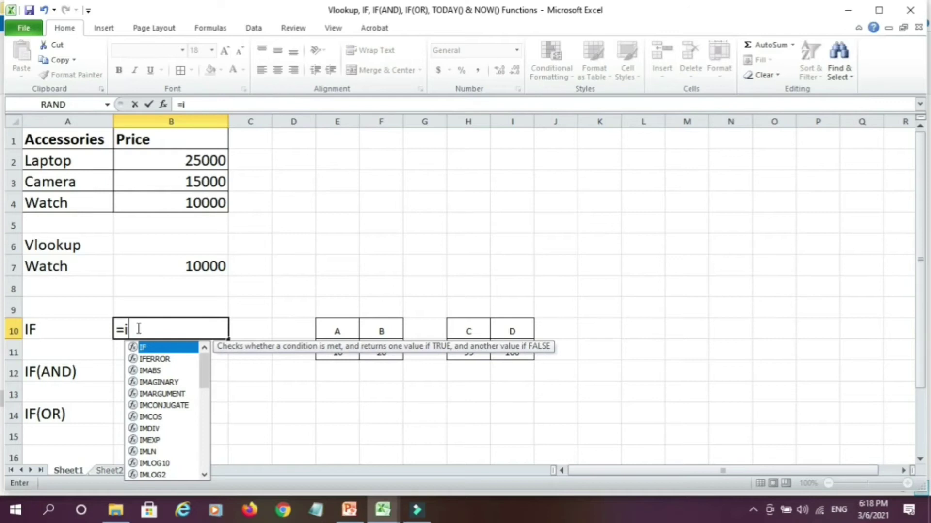
key(Tab)
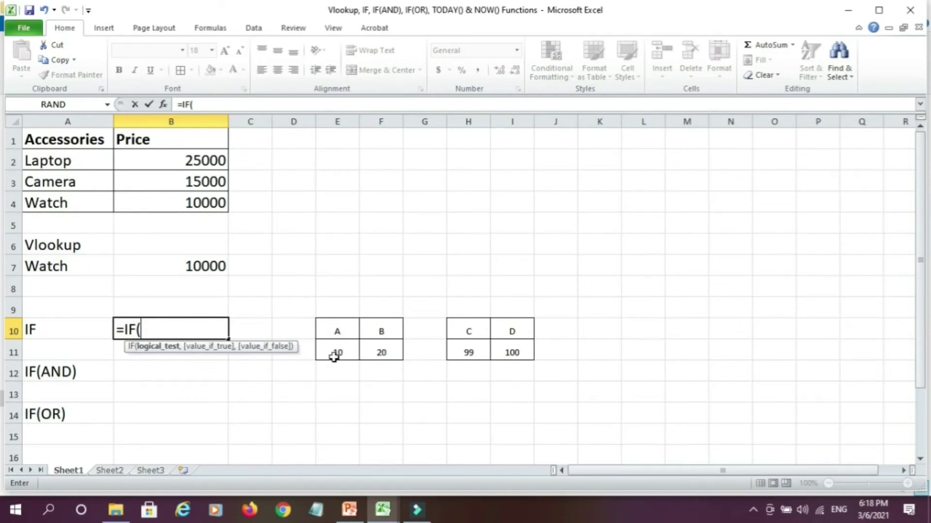
click(383, 353)
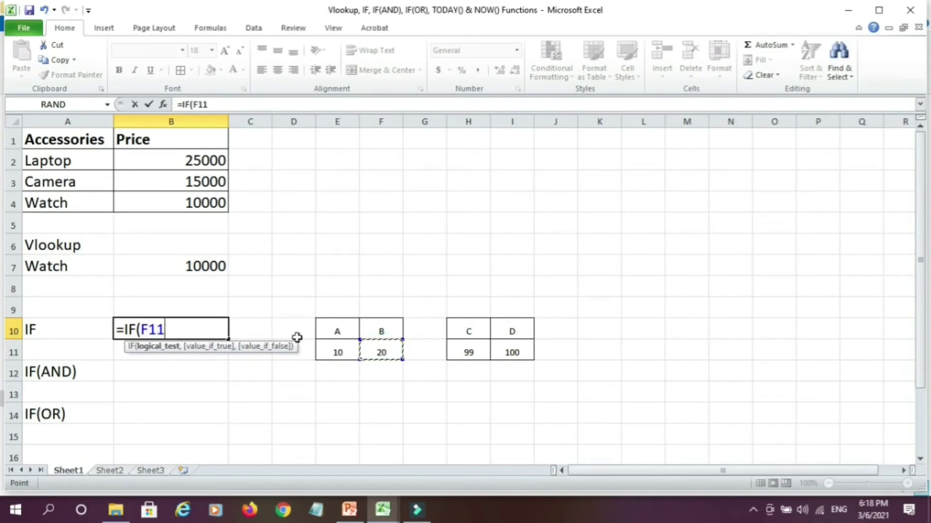
text(>)
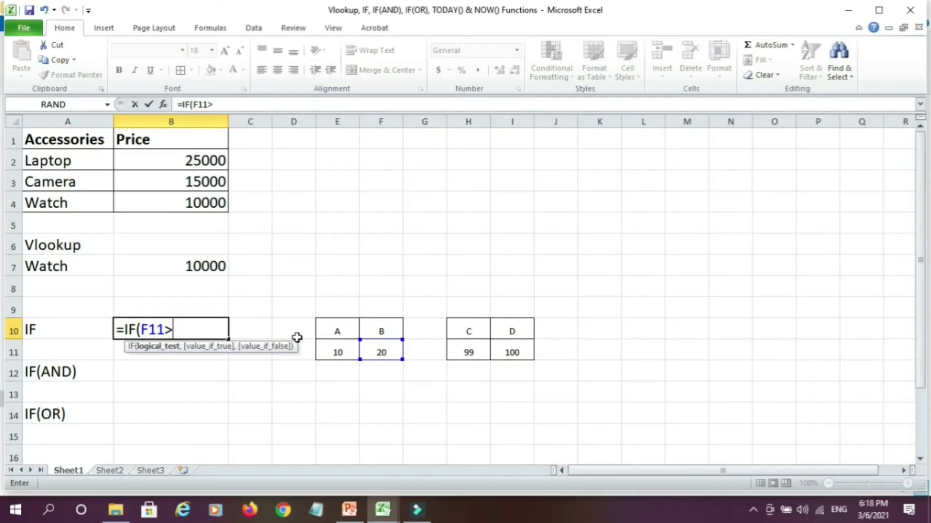
click(340, 352)
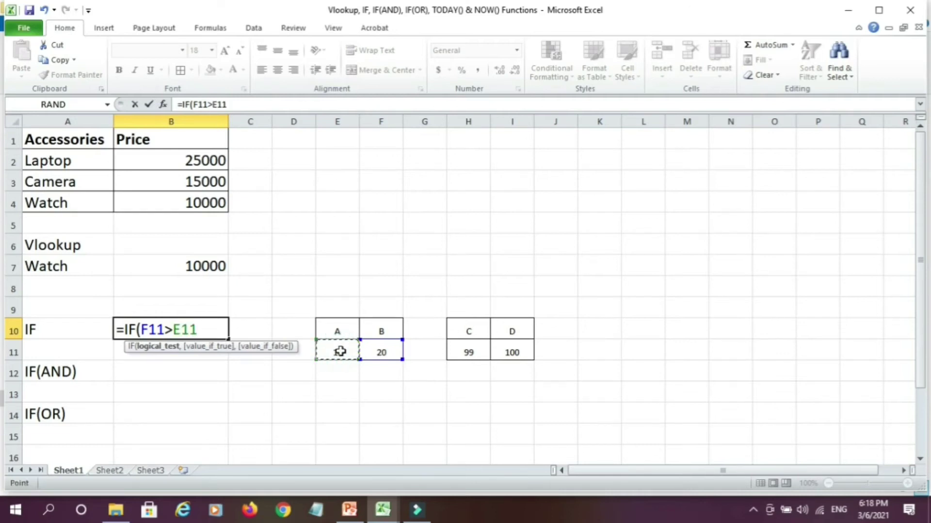
text(,)
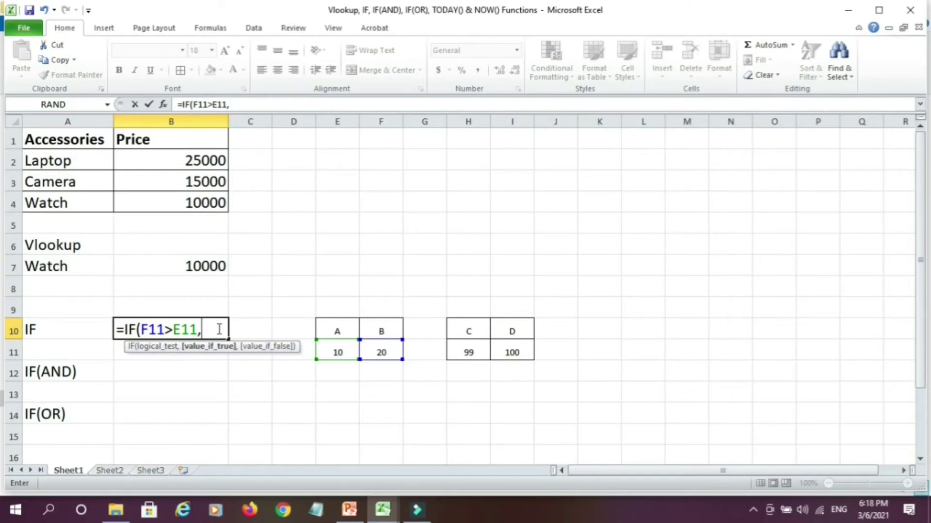
text("True",)
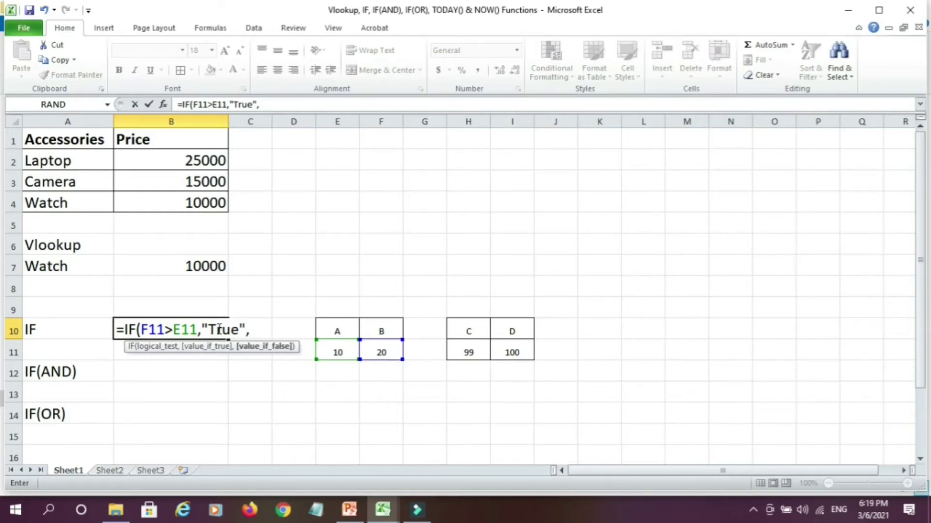
text("False)
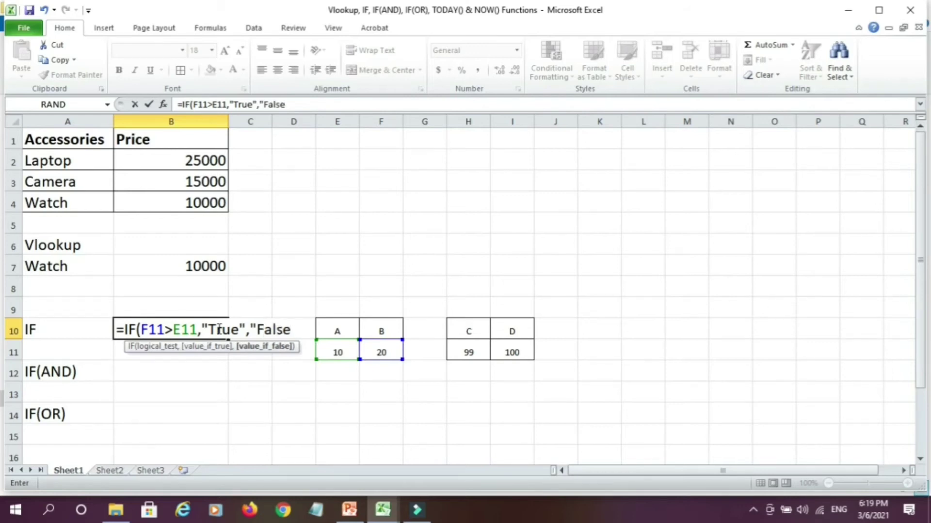
text("))
key(Return)
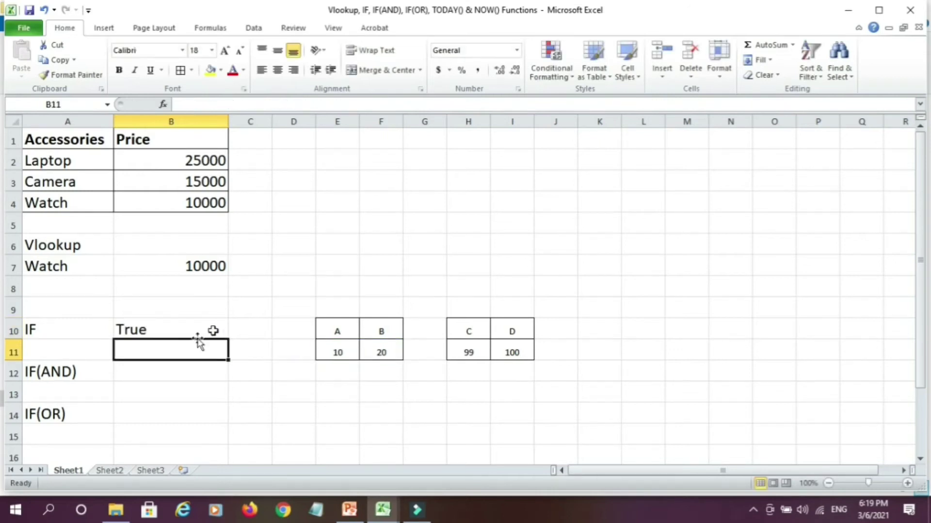
click(164, 329)
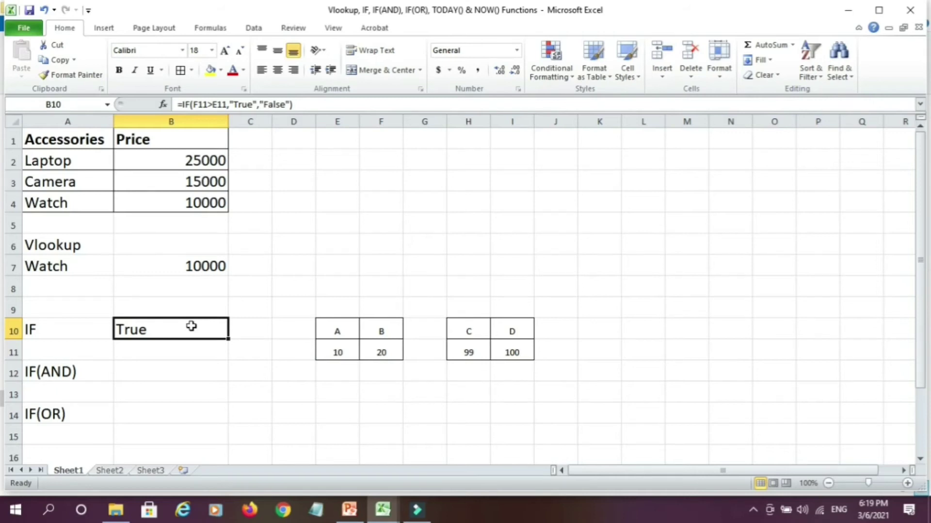
Begin an IF formula with a nested AND in cell B12, using F11>E11 as the first condition
click(144, 371)
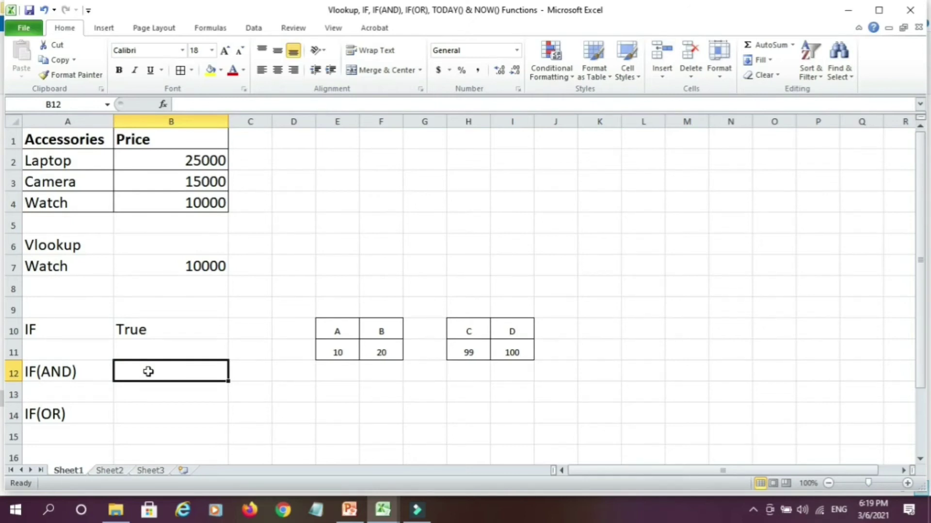
text(=i)
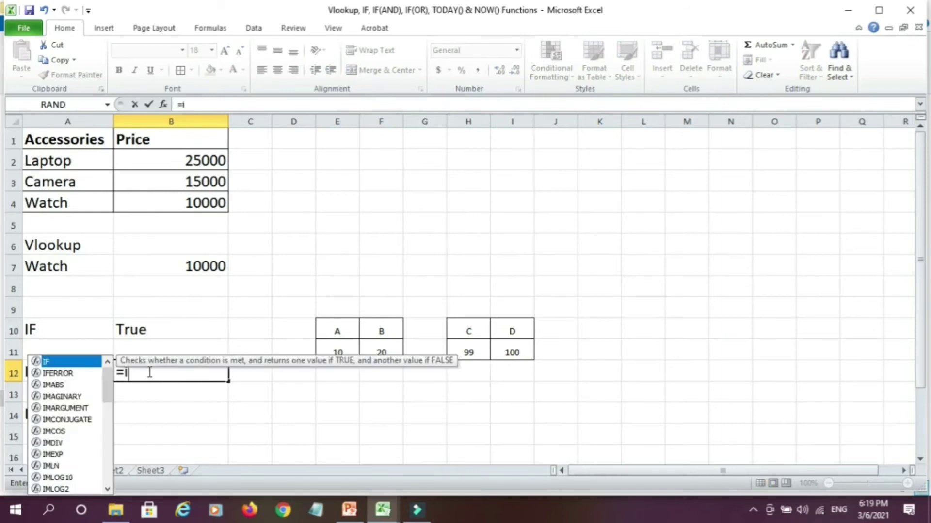
text(f)
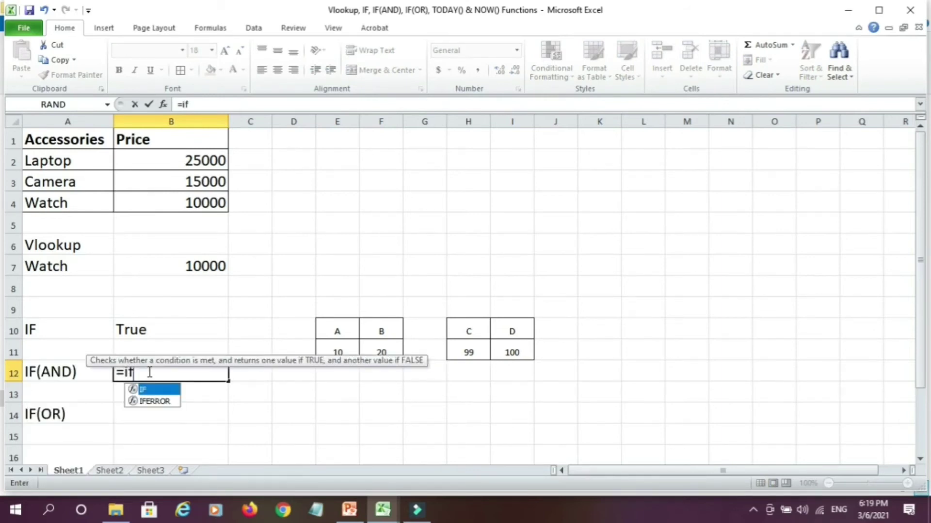
key(Tab)
text(A)
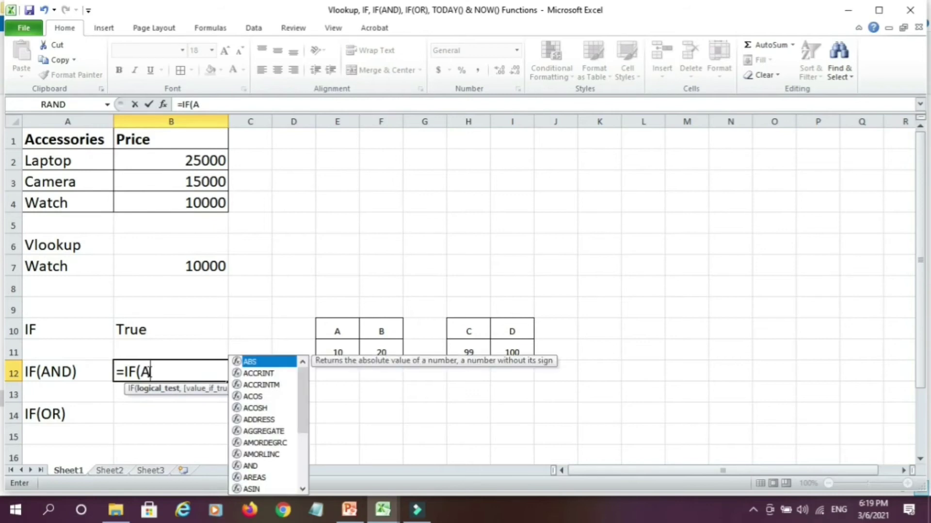
text(N)
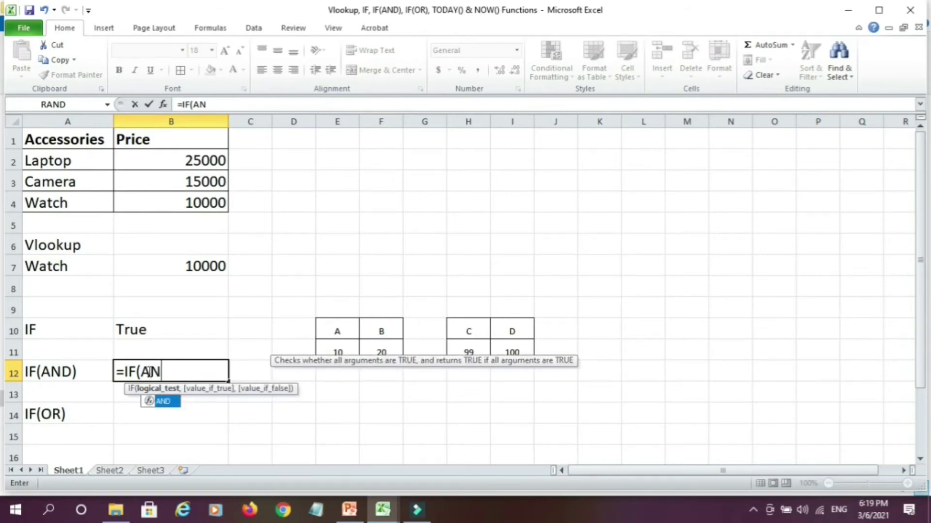
key(Tab)
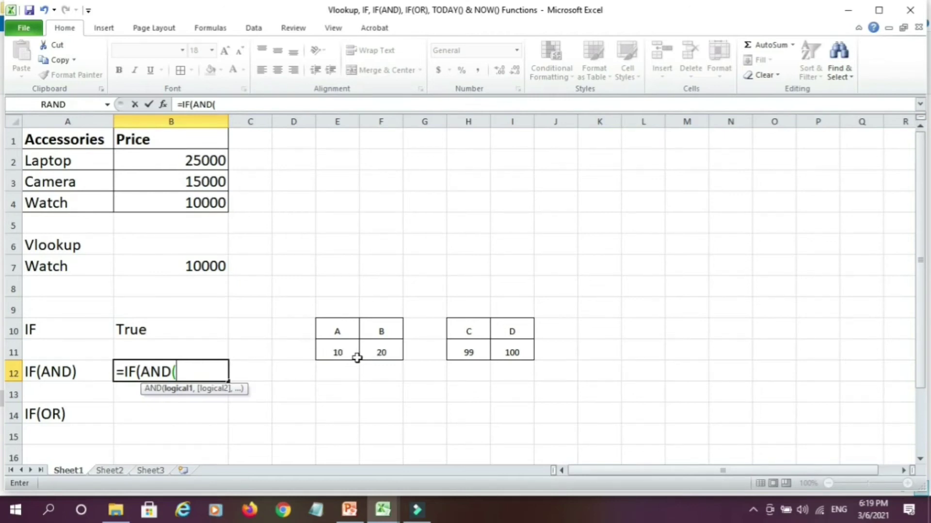
click(382, 352)
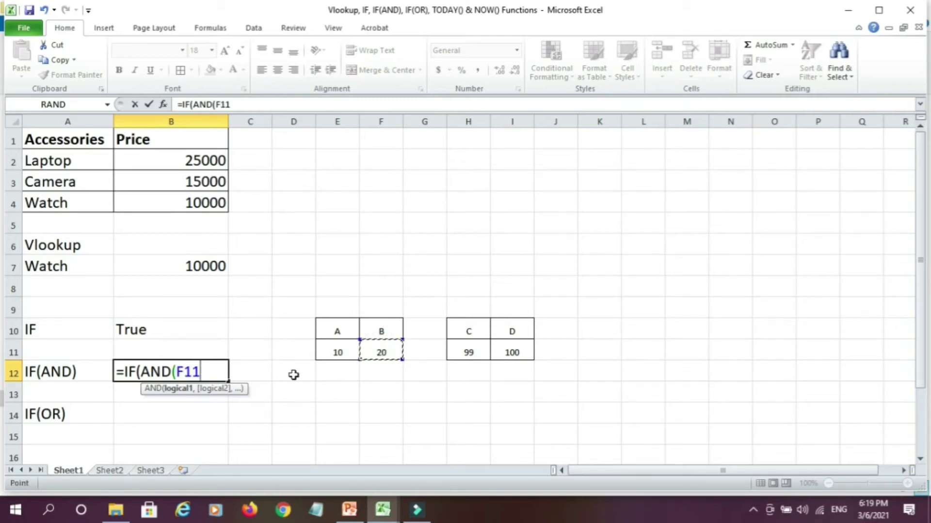
text(>)
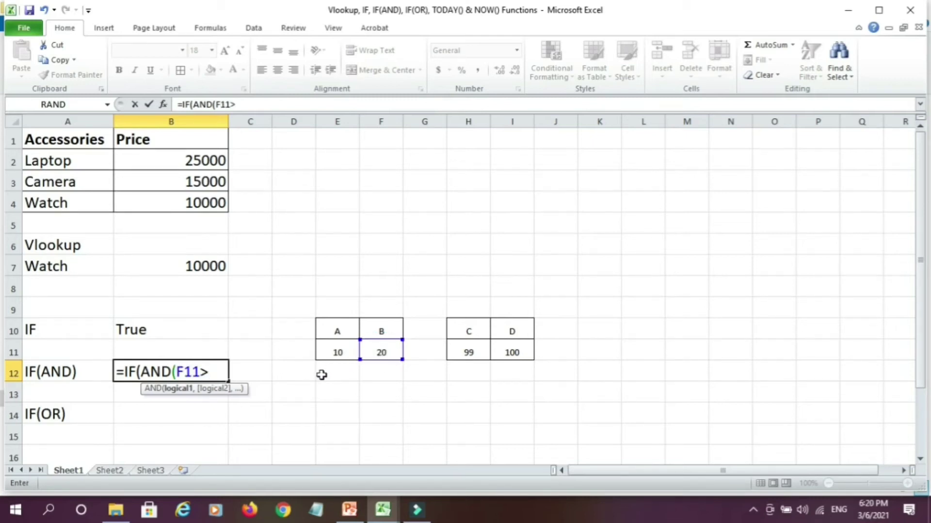
click(339, 351)
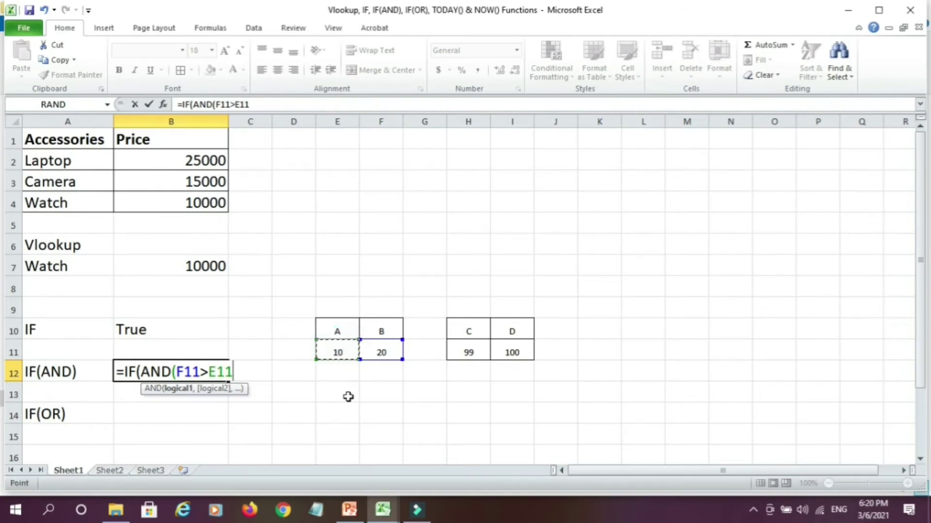
Add H11<I11 as the second condition of the AND test in B12 and close the AND function
text(,)
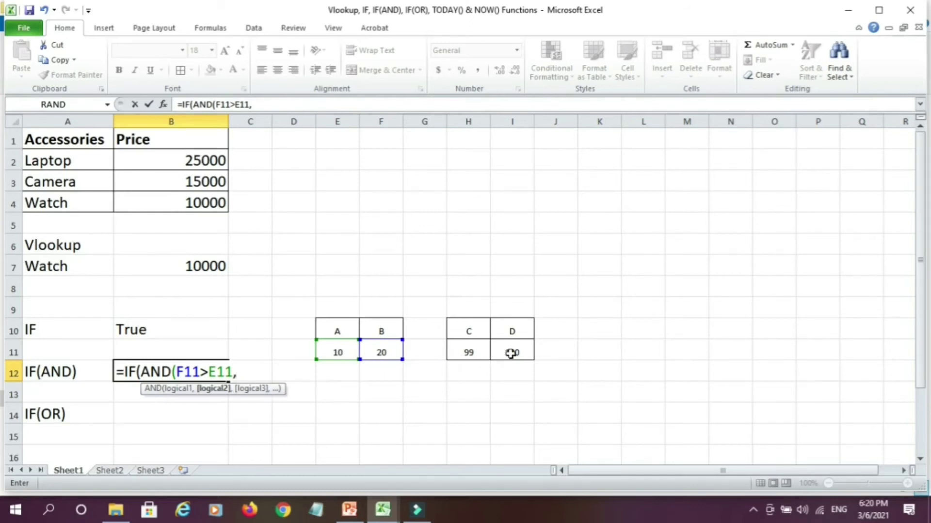
click(471, 354)
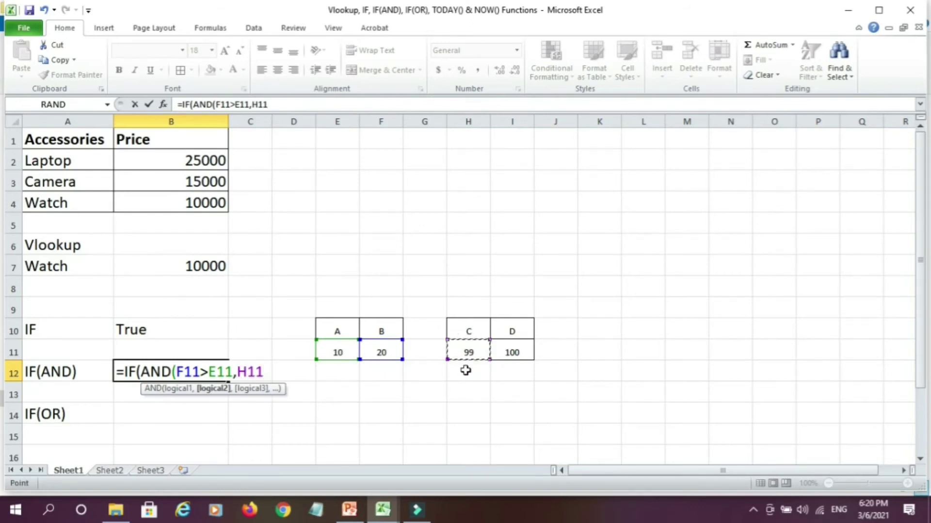
text(<)
click(518, 360)
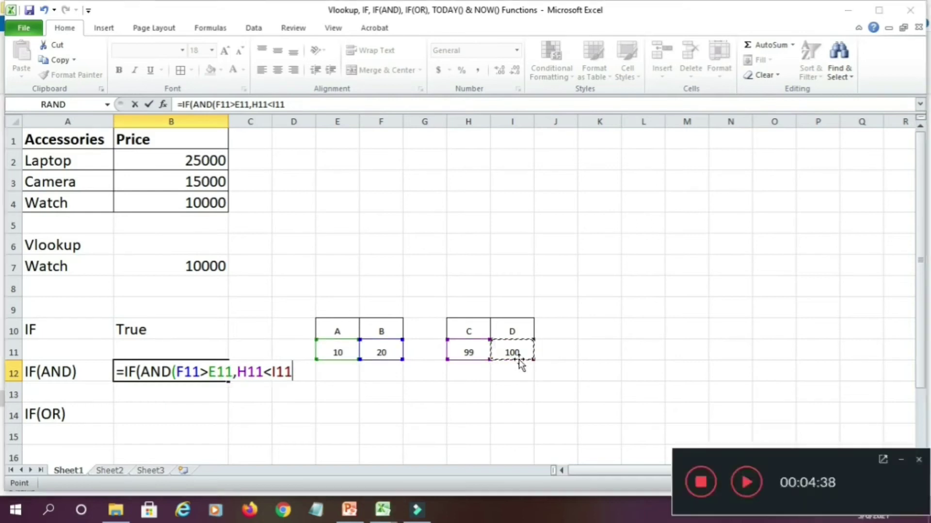
text())
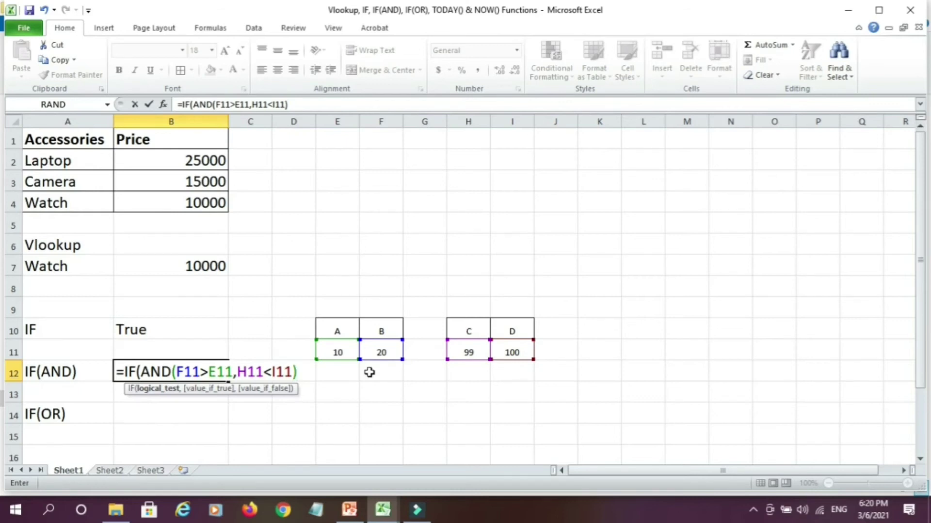
Complete the IF(AND) formula in B12 with "True" and "False" as its two result values and enter it
text(,)
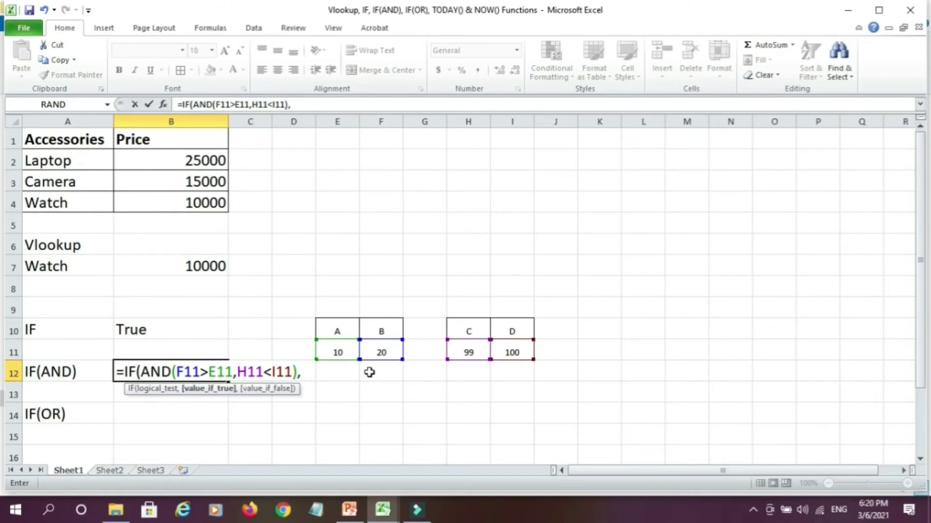
text("True)
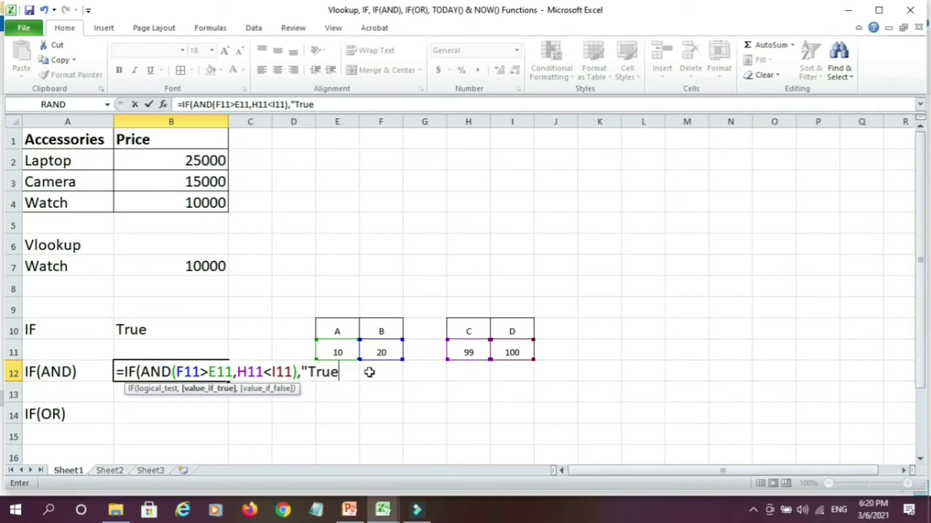
text(",)
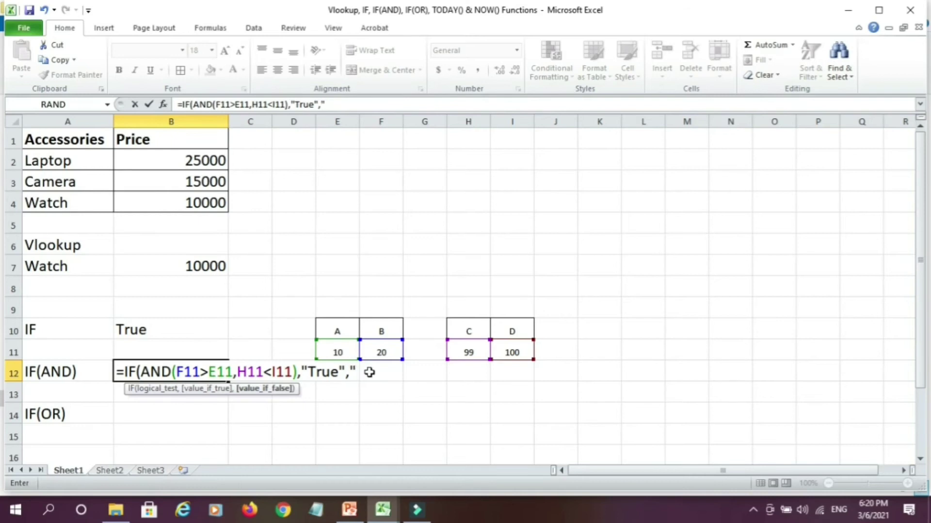
text("False)
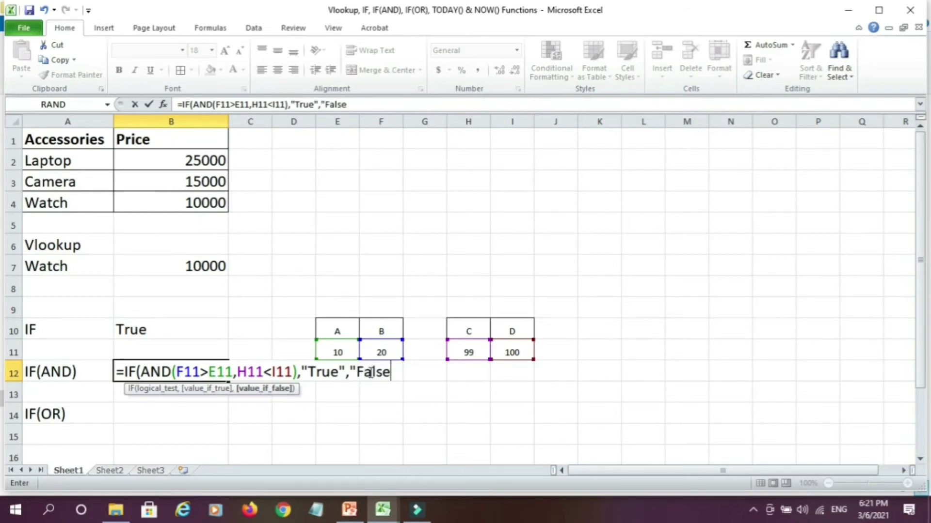
text("))
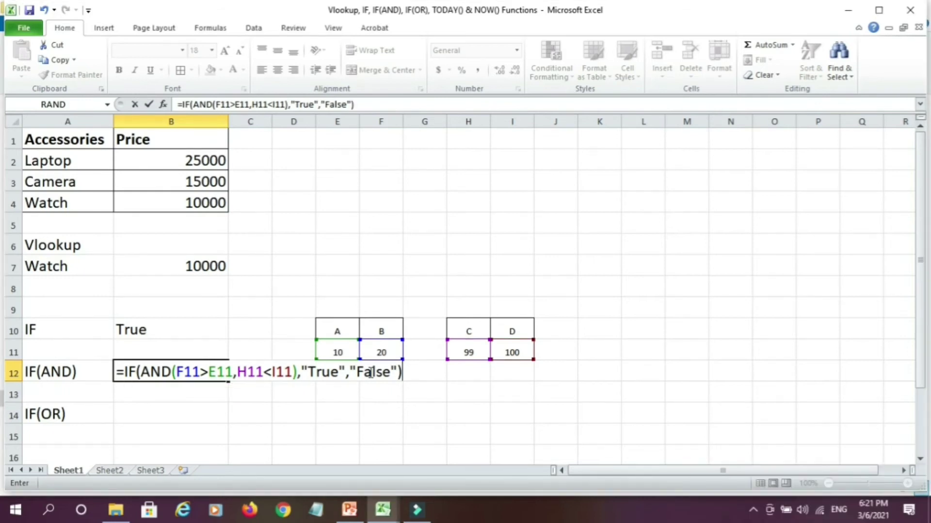
key(Return)
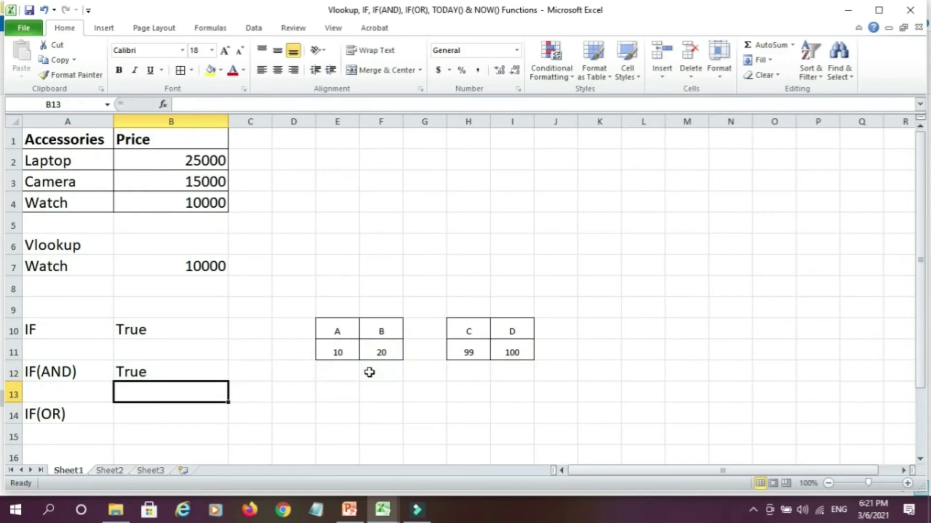
Examine the IF(AND) formula in cell B12 and the cells it references
click(160, 376)
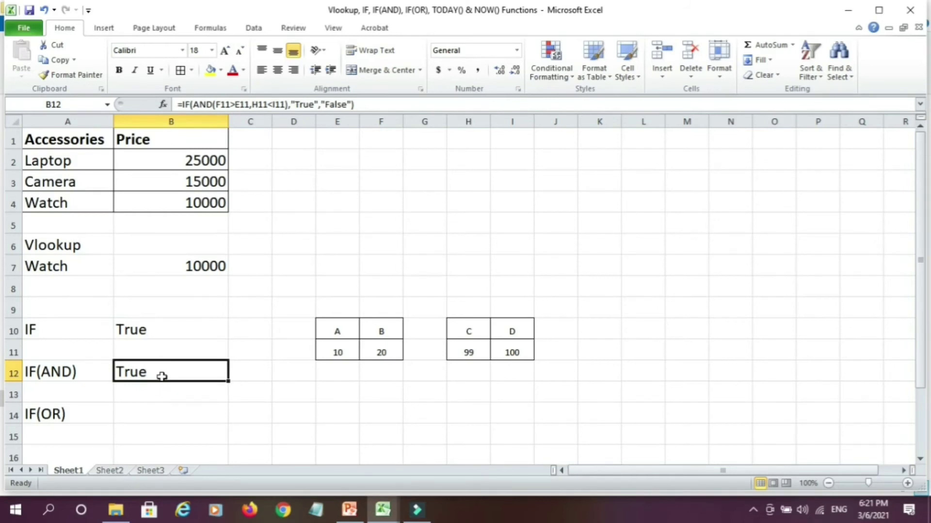
key(F2)
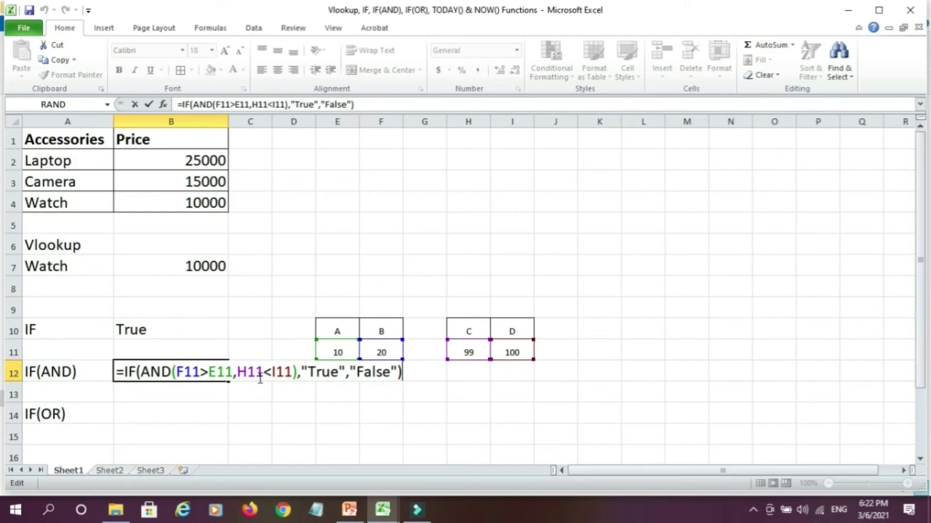
key(Return)
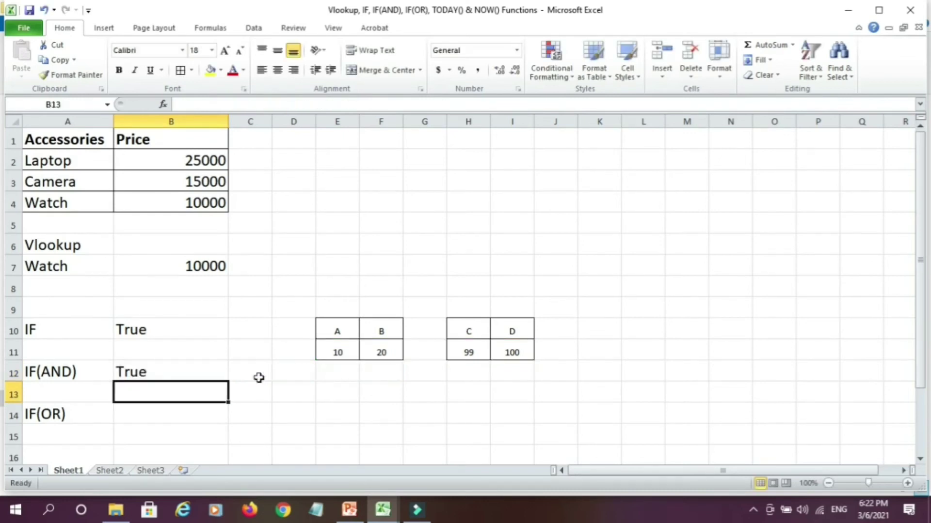
Begin an IF formula with a nested OR in cell B14, using E11<F11 as the first condition
click(128, 416)
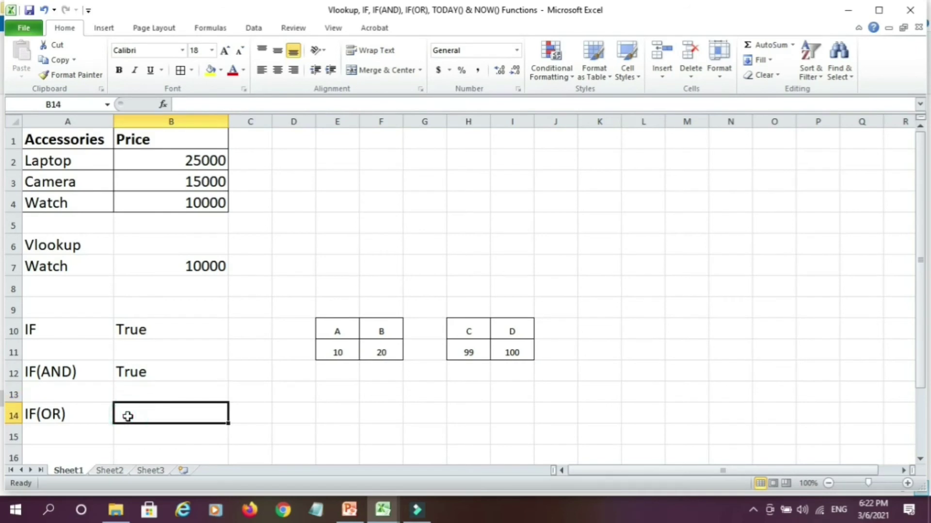
text(=)
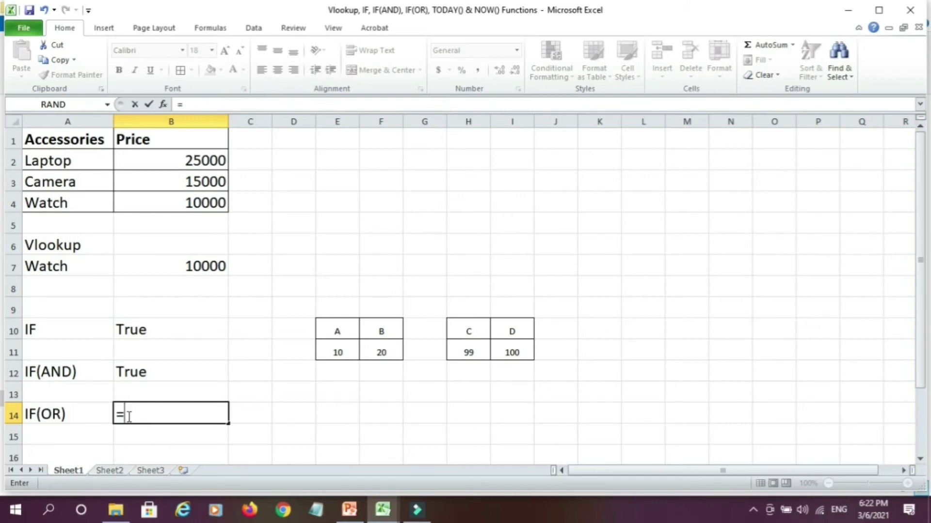
text(if)
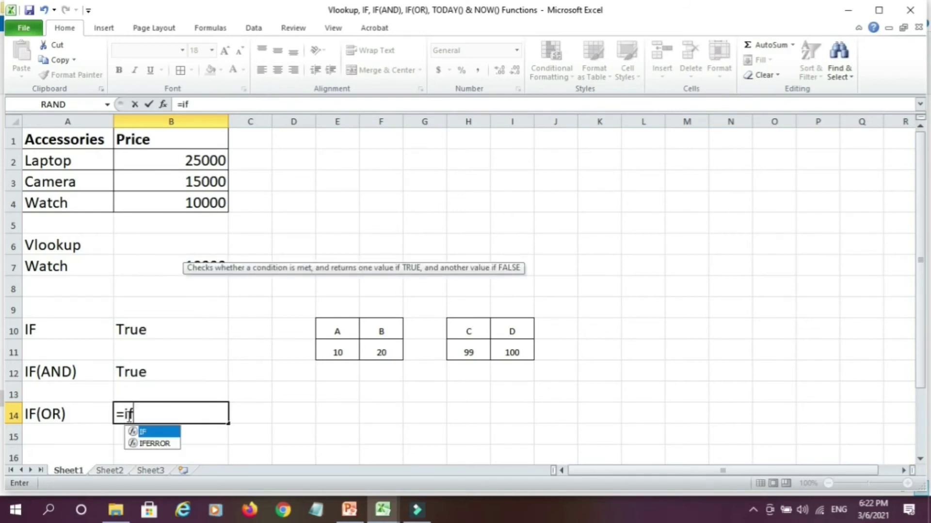
key(Tab)
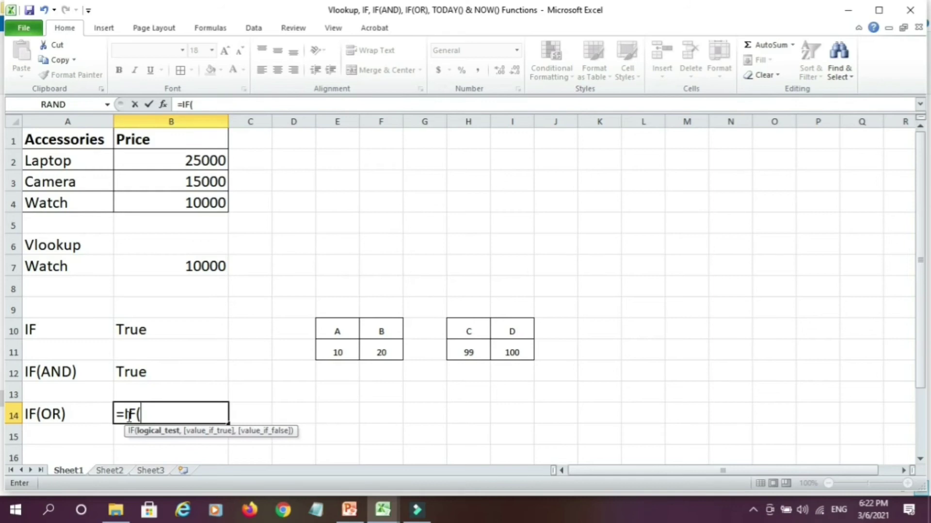
text(or)
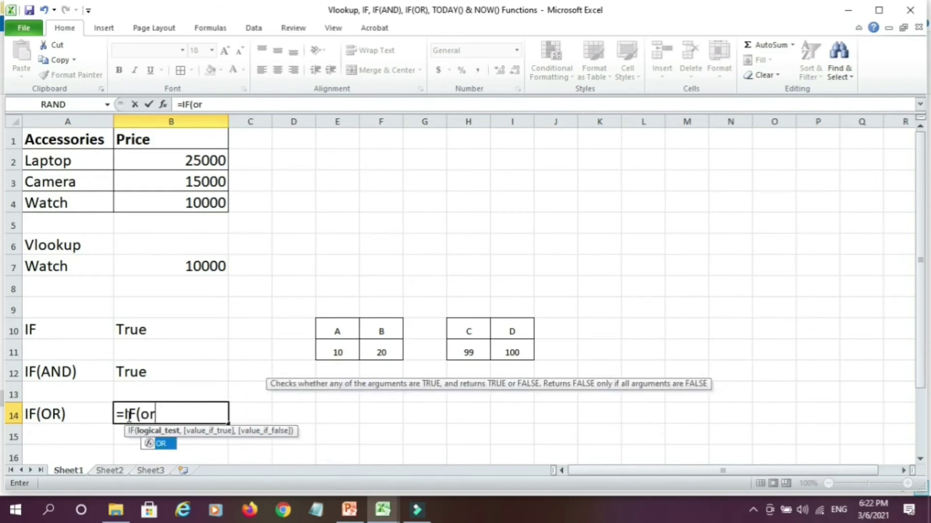
key(Tab)
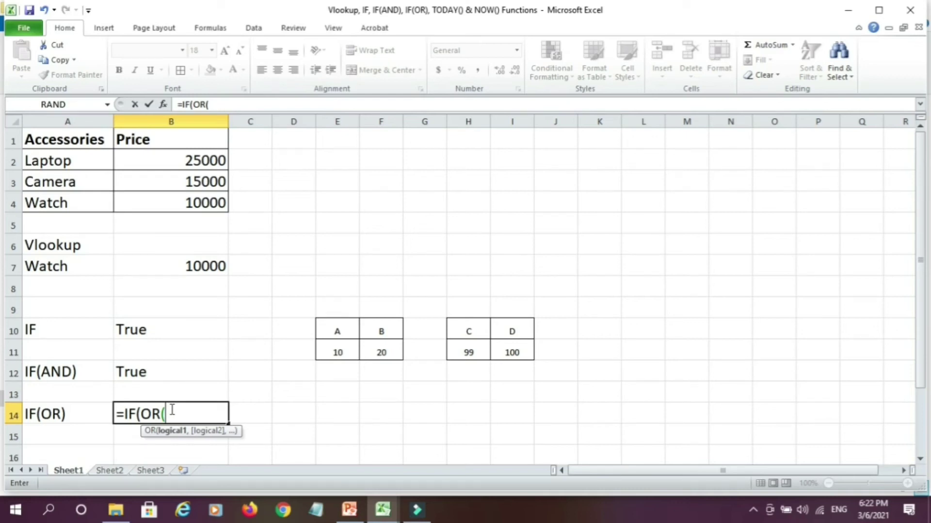
click(345, 353)
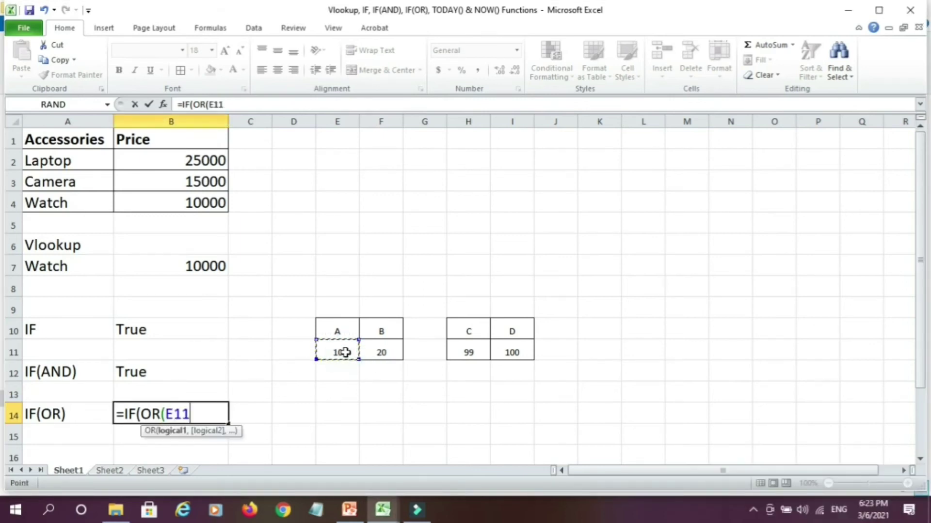
text(,)
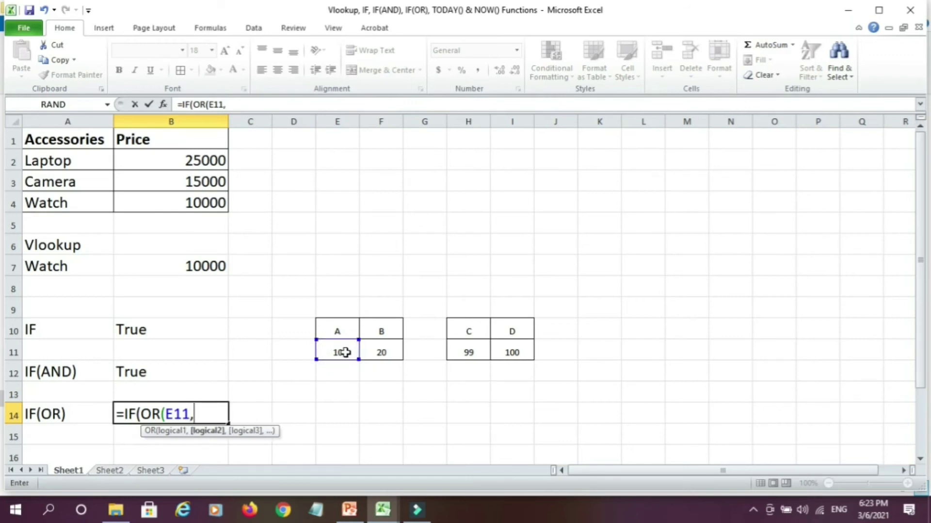
key(BackSpace)
text(<)
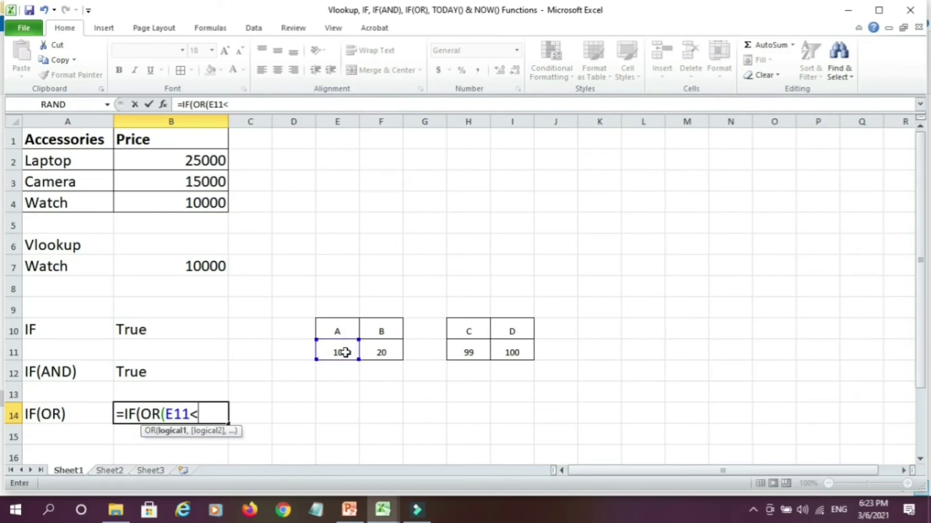
click(376, 345)
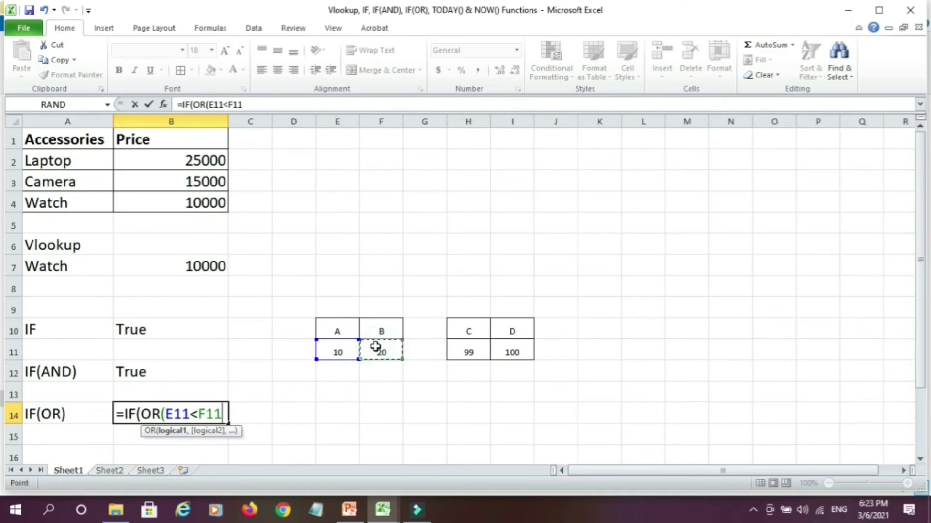
Add H11>I11 as the second condition of the OR test in B14 and close the OR function
text(,)
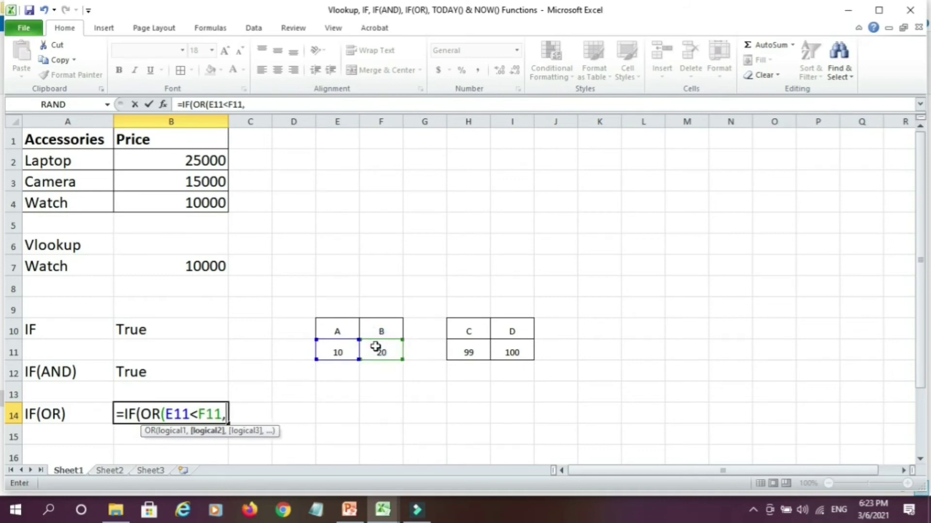
click(472, 349)
text(>)
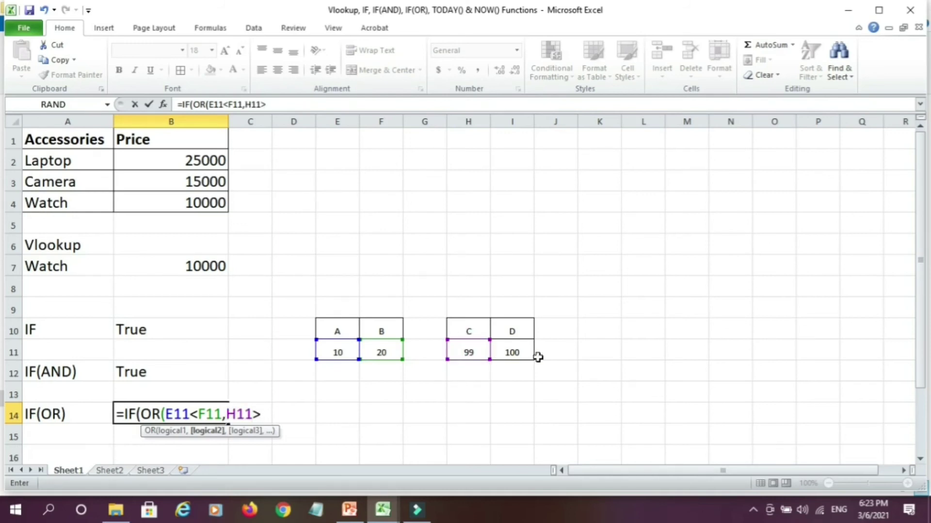
click(519, 355)
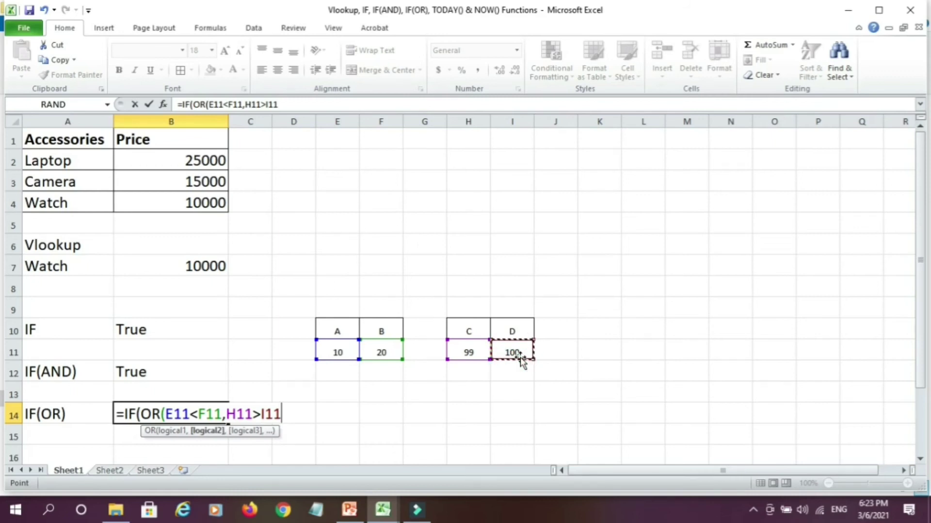
text())
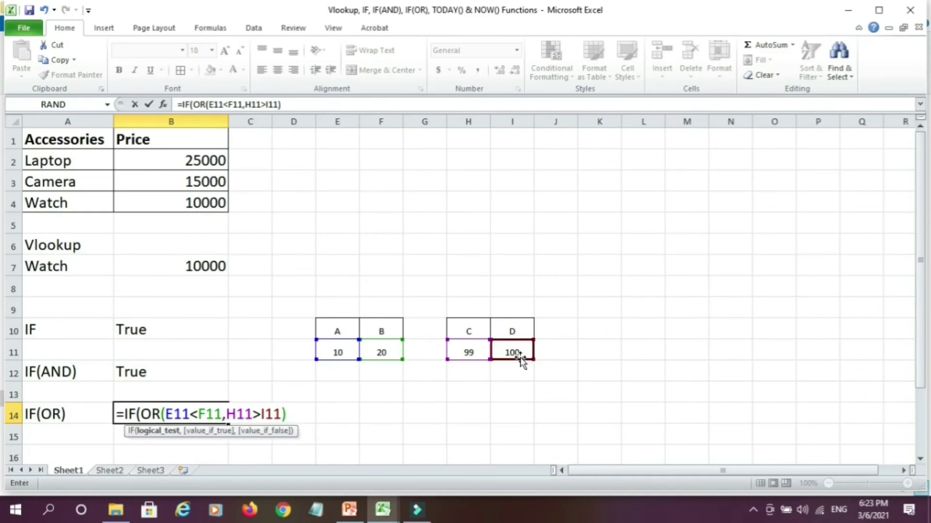
Complete the IF(OR) formula in B14 with "Yes" and "No" as its two result values and enter it
text(,)
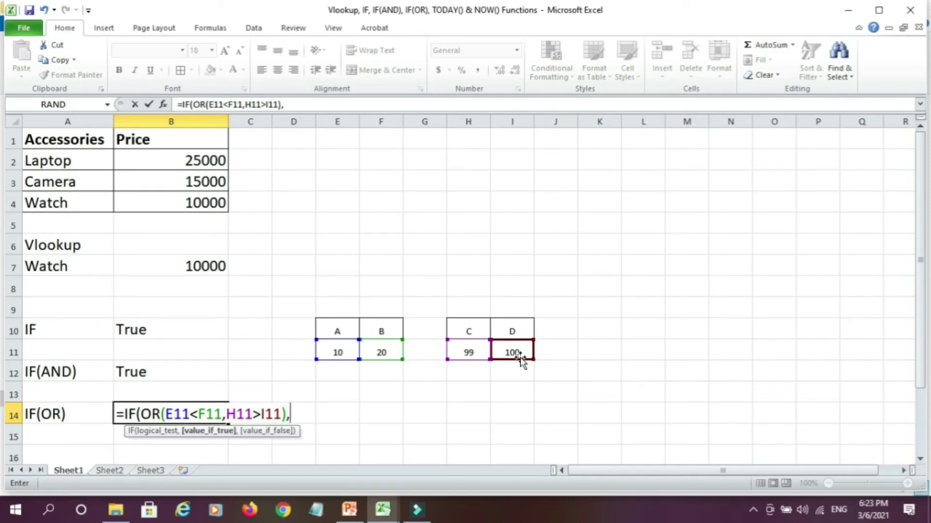
text("Yes")
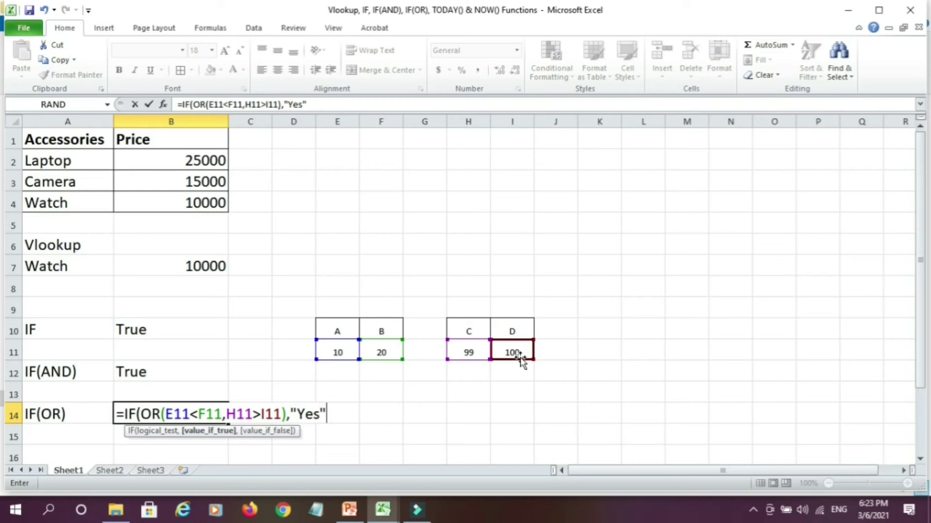
text(,)
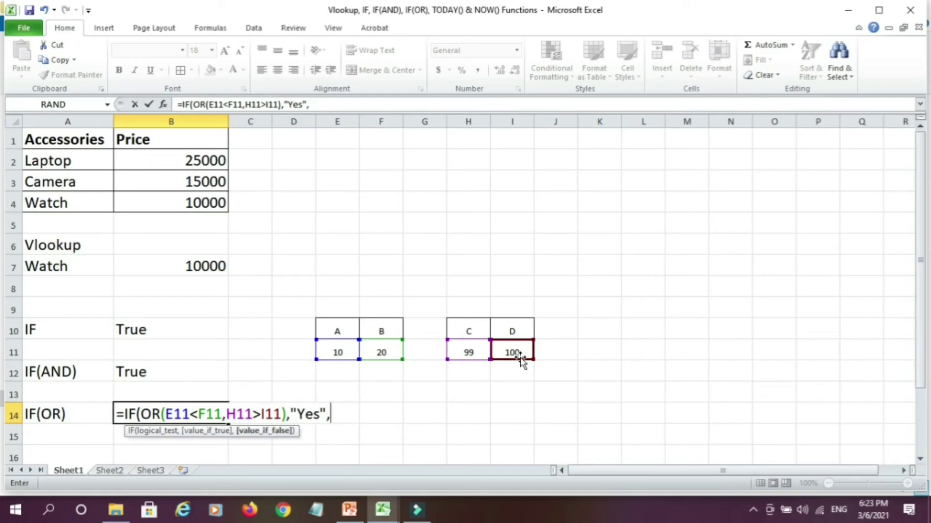
text("No")
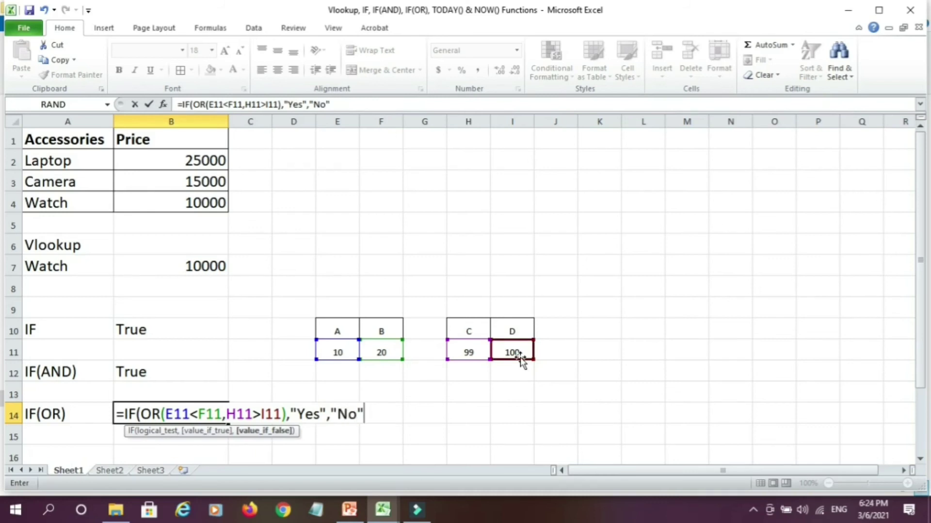
text())
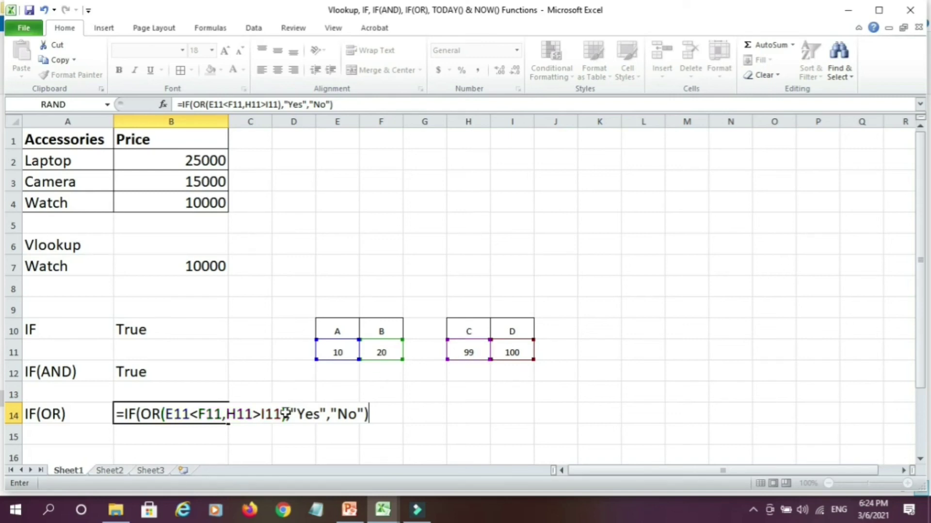
key(Return)
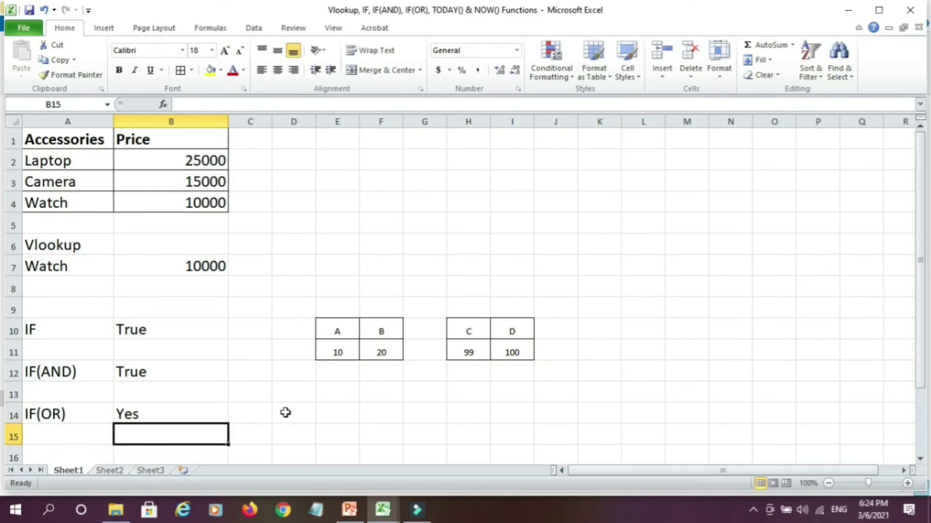
click(140, 416)
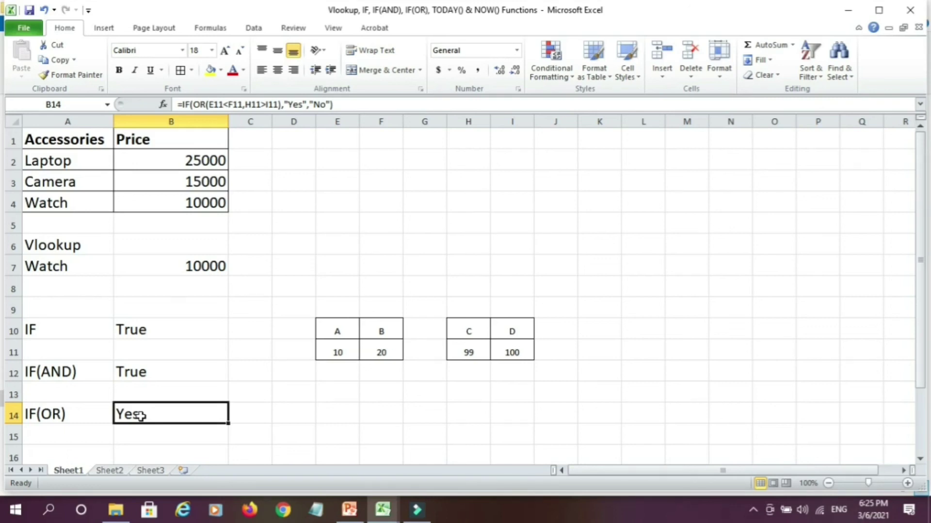
Enter the formula =TODAY() in cell B17, beside the TODAY label
key(Down)
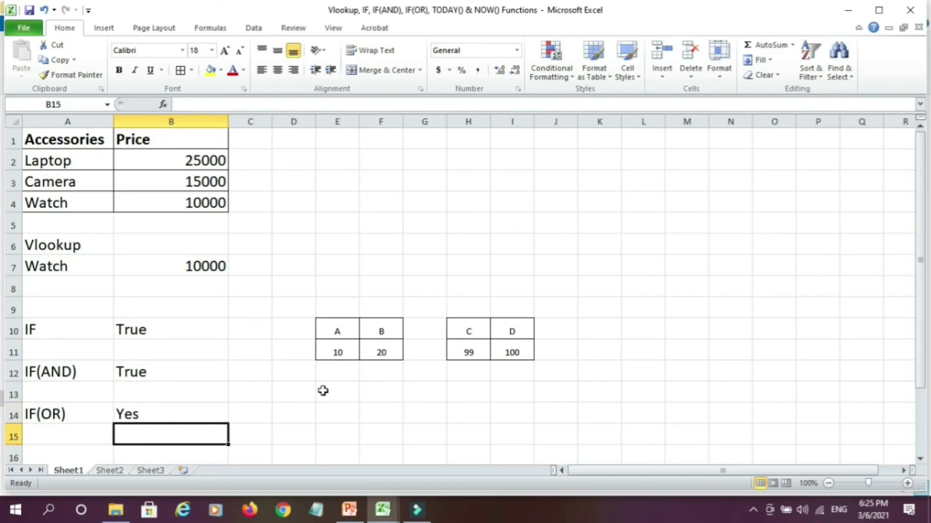
scroll(291, 402, down, 3)
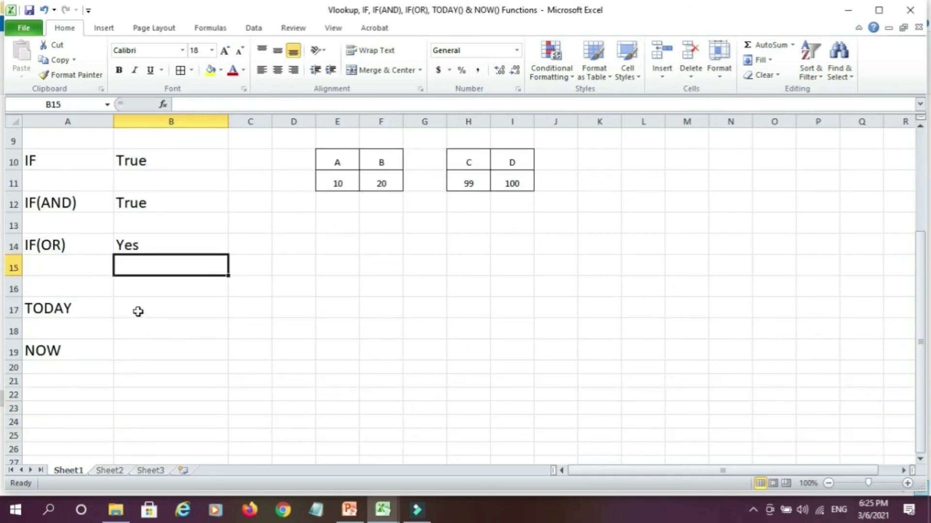
click(111, 291)
click(130, 313)
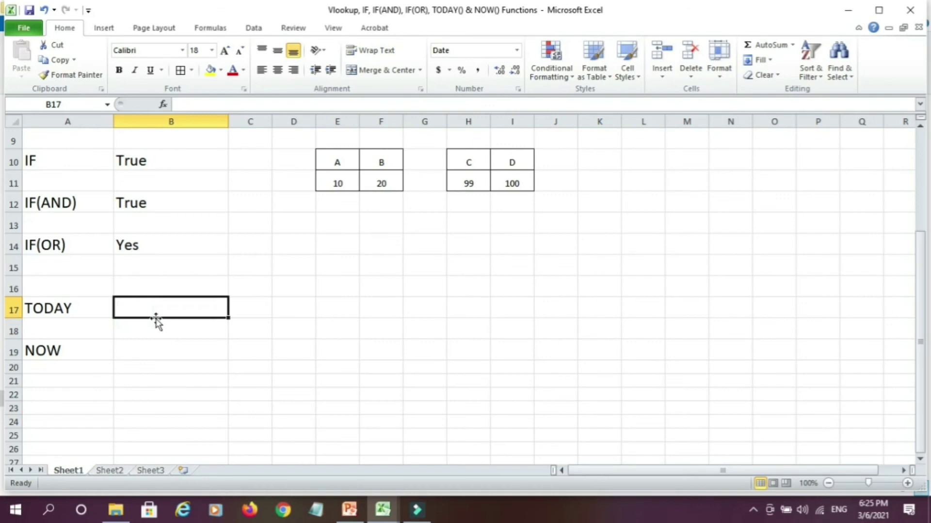
text(=)
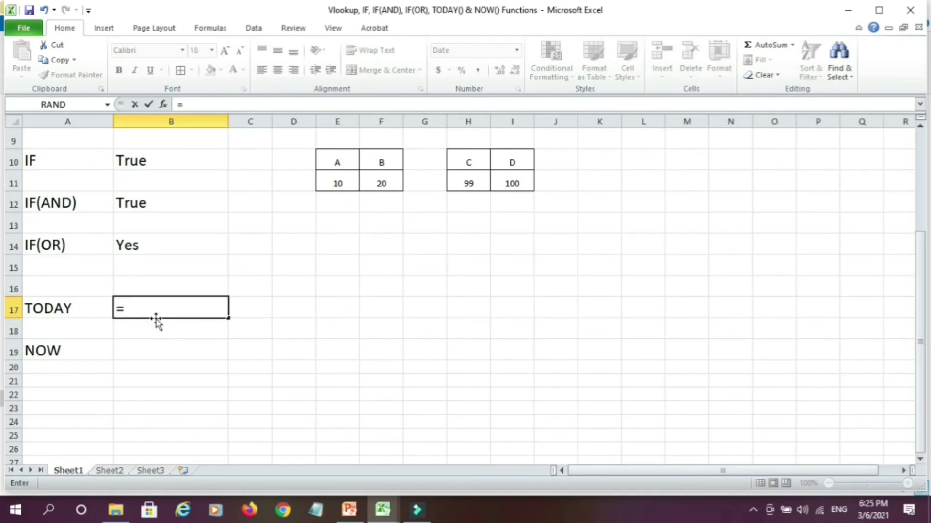
text(T)
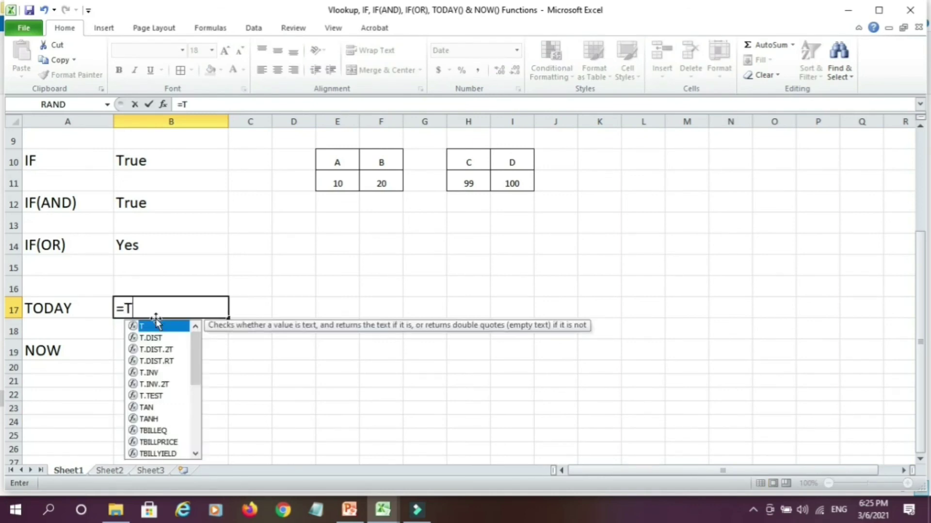
text(od)
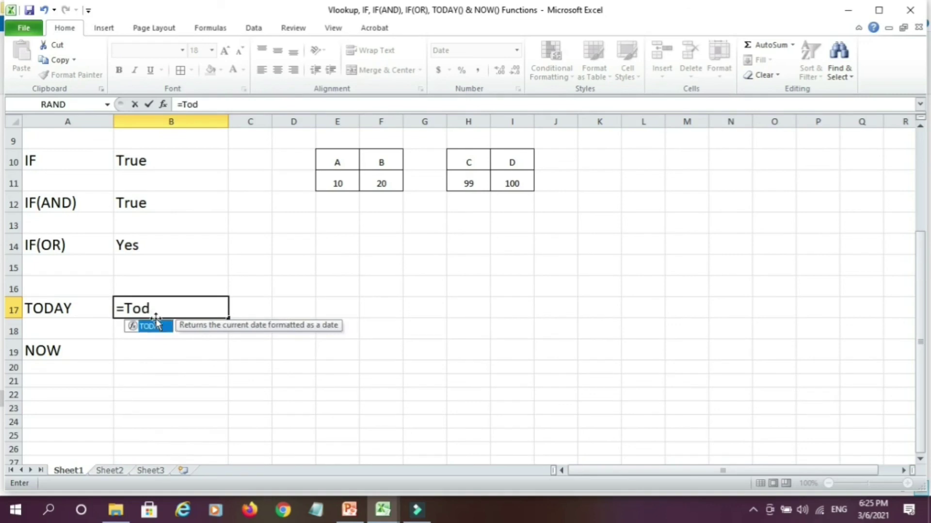
double_click(155, 322)
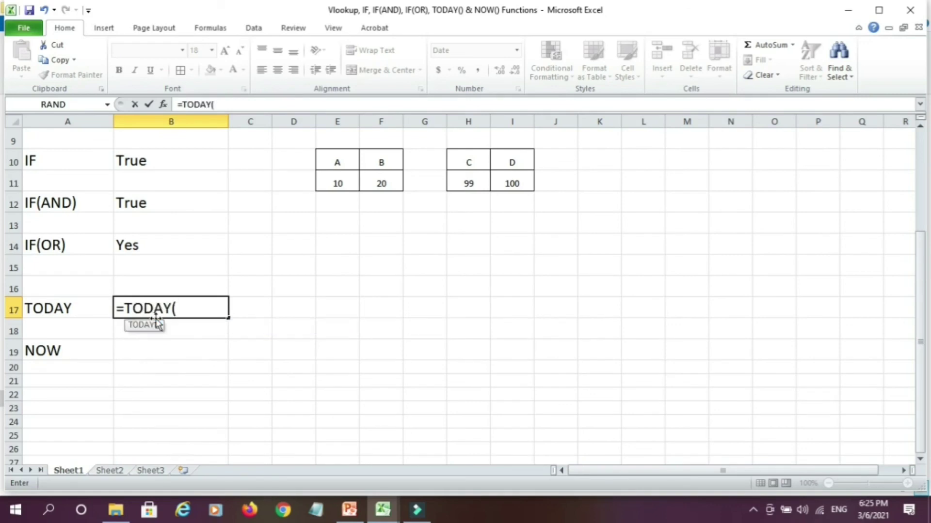
text())
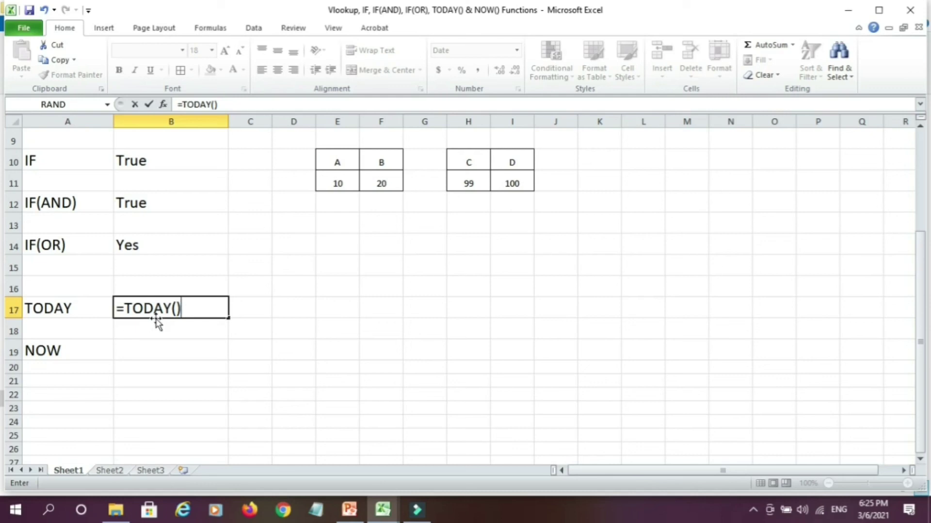
key(Return)
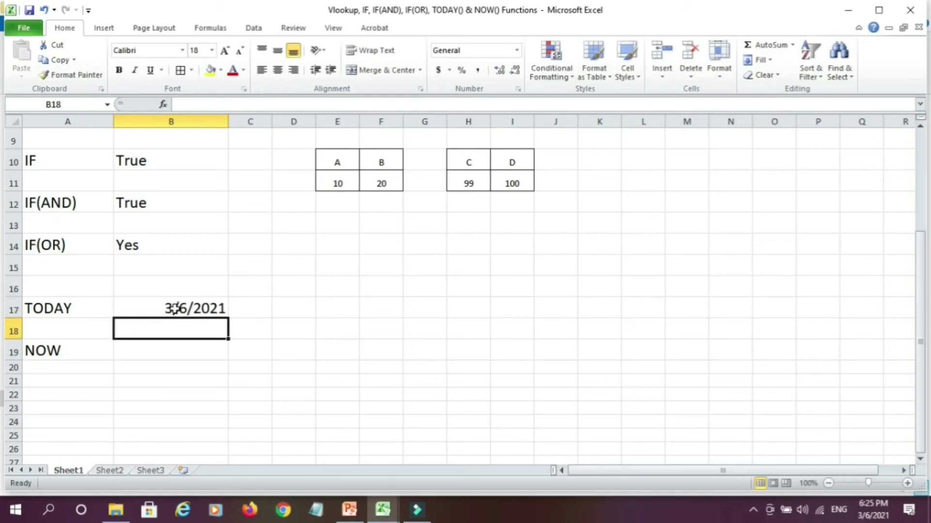
Enter the formula =NOW() in cell B19, beside the NOW label, and review the finished examples
click(164, 355)
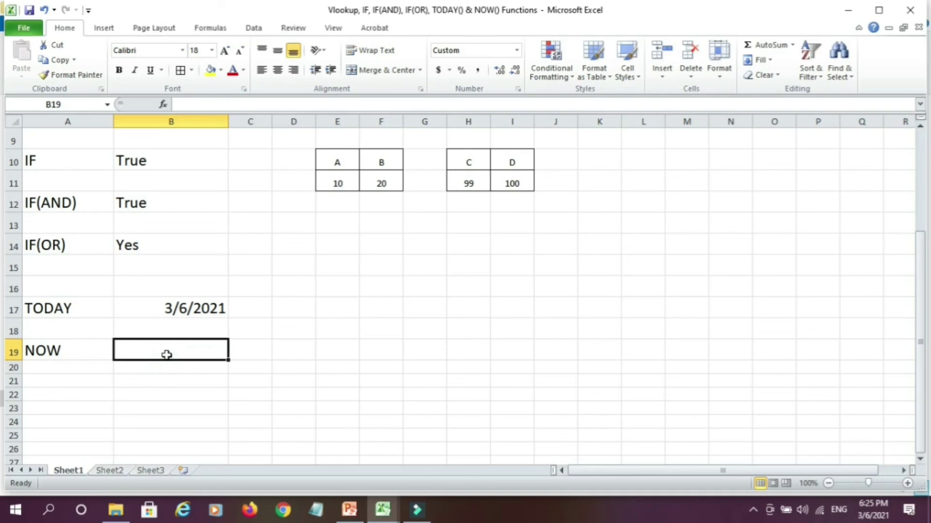
text(=)
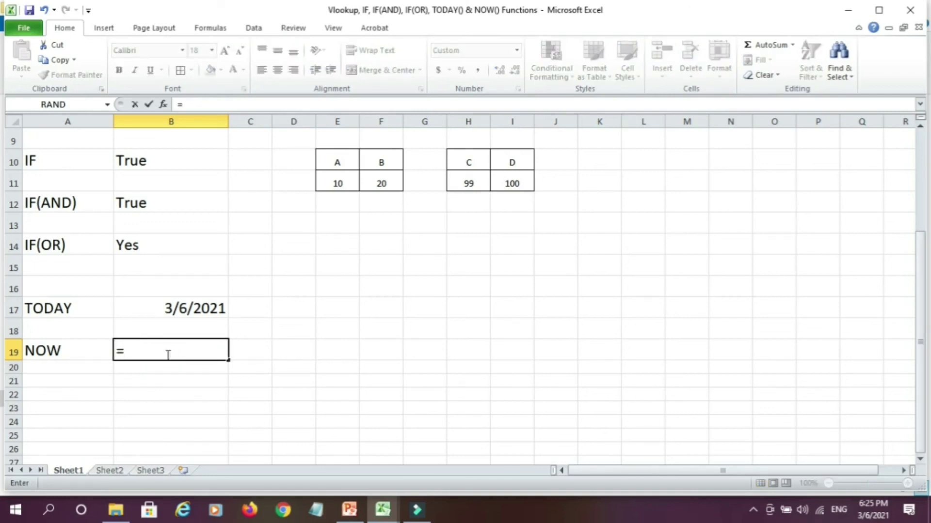
text(N)
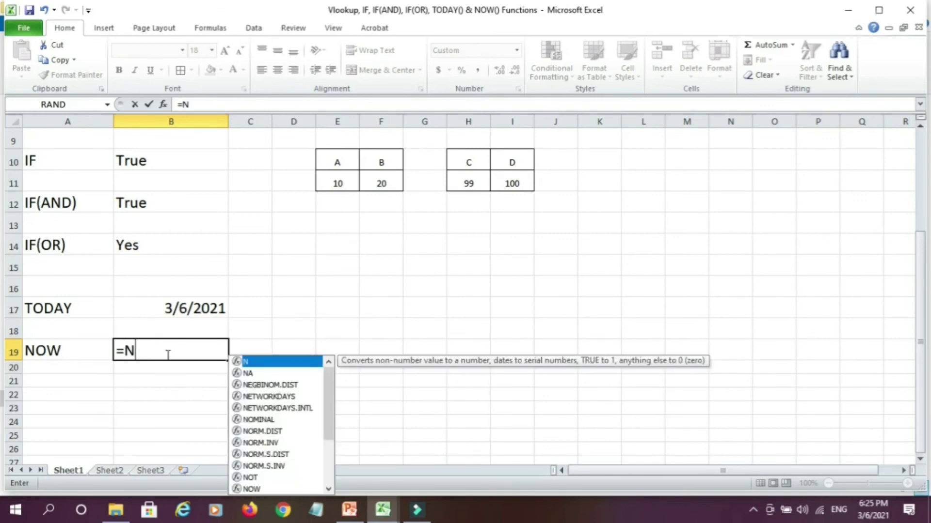
text(ow)
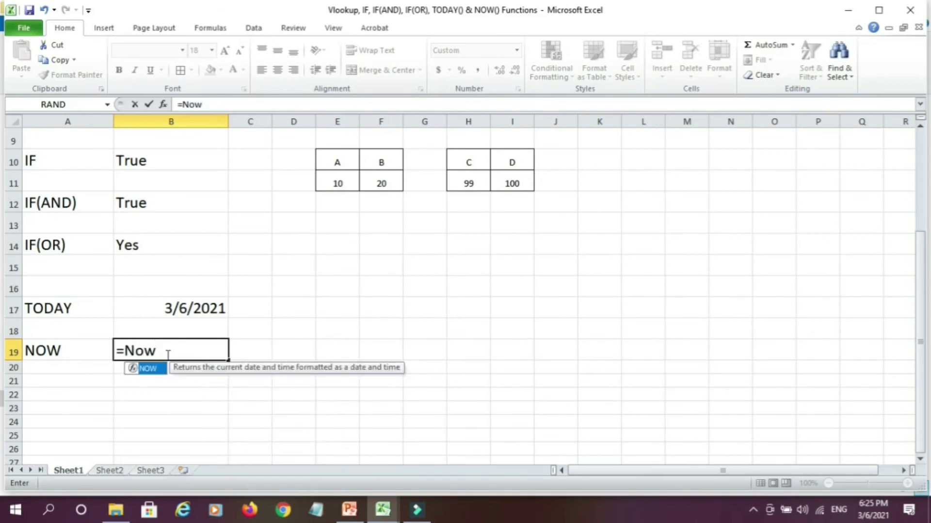
key(Tab)
text())
key(Return)
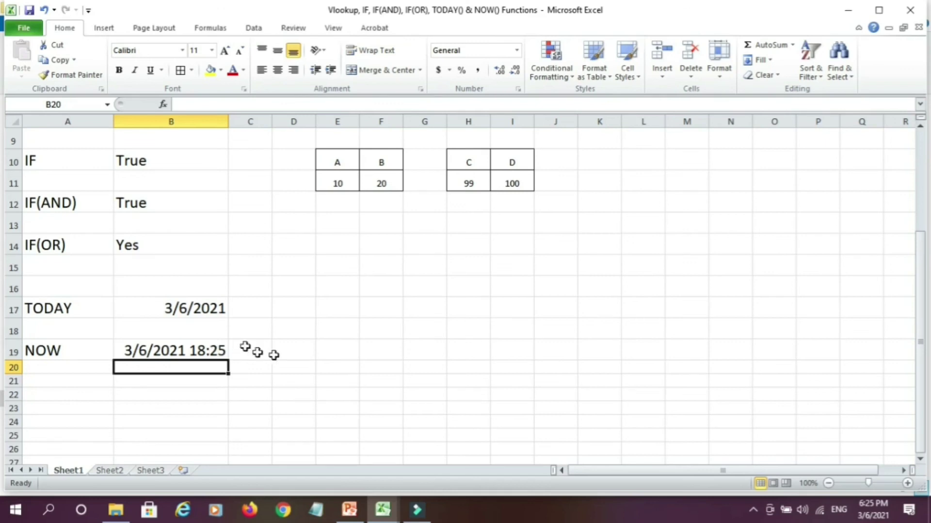
scroll(315, 351, up, 3)
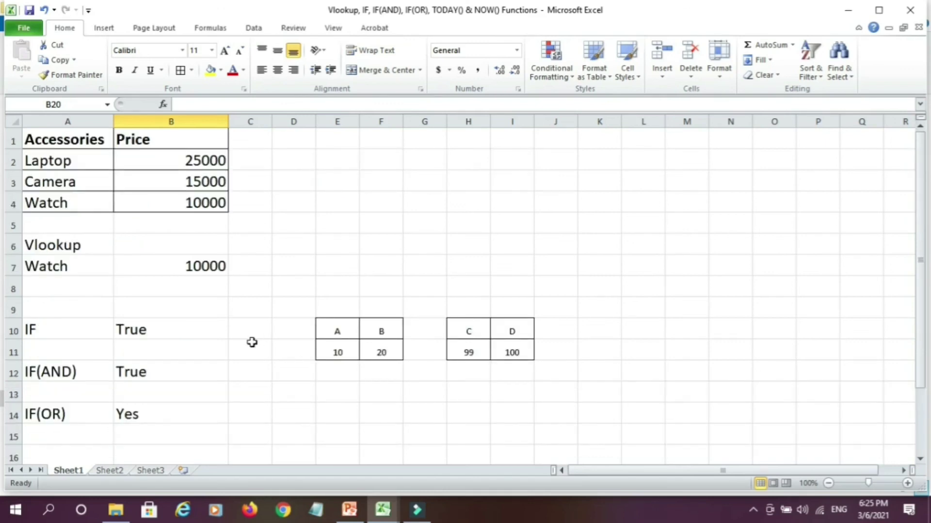
scroll(251, 342, down, 3)
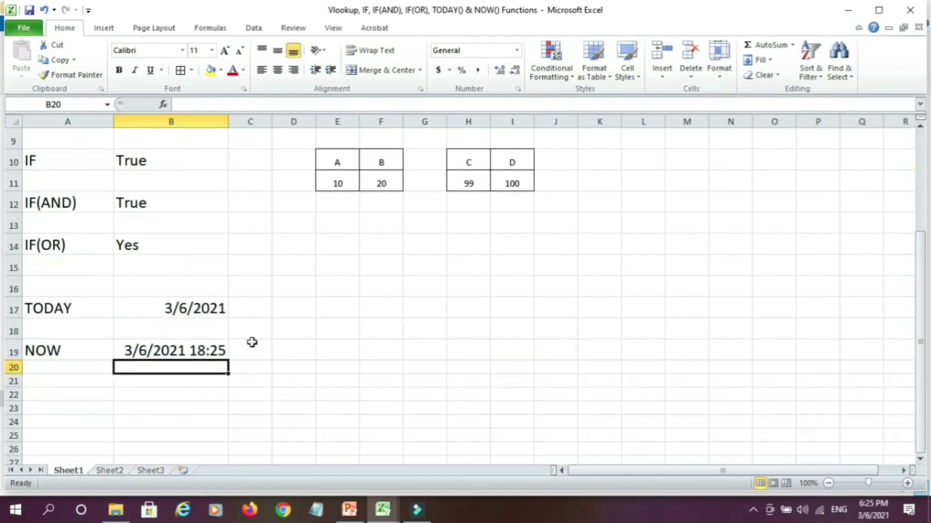